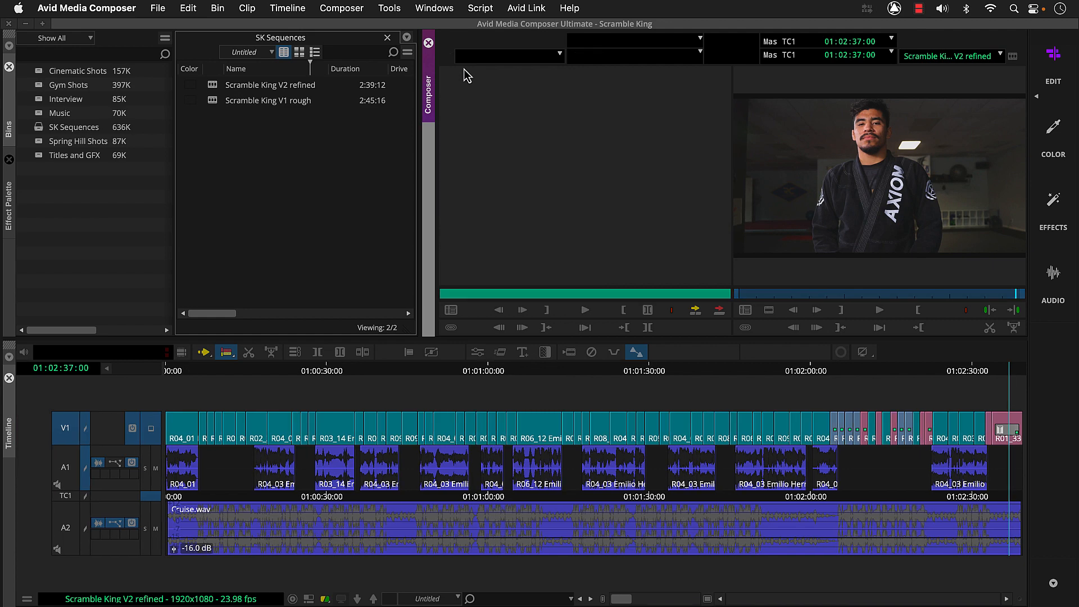
# - Close and reopen the SK Sequences bin, and load the Scramble King V2 refined sequence into the timeline
pyautogui.click(387, 37)
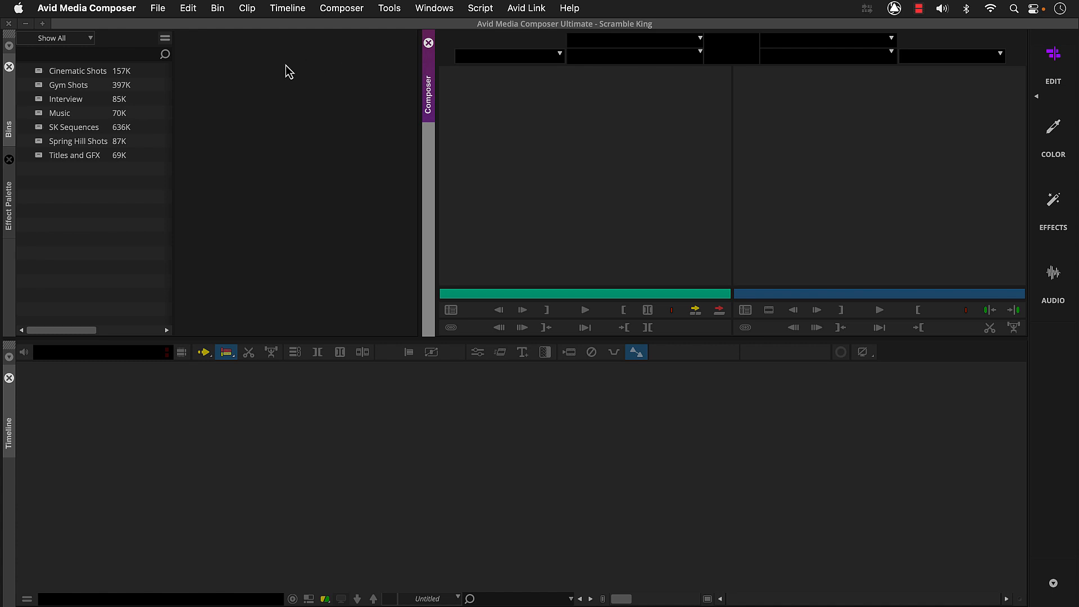
pyautogui.click(41, 131)
pyautogui.doubleClick(41, 131)
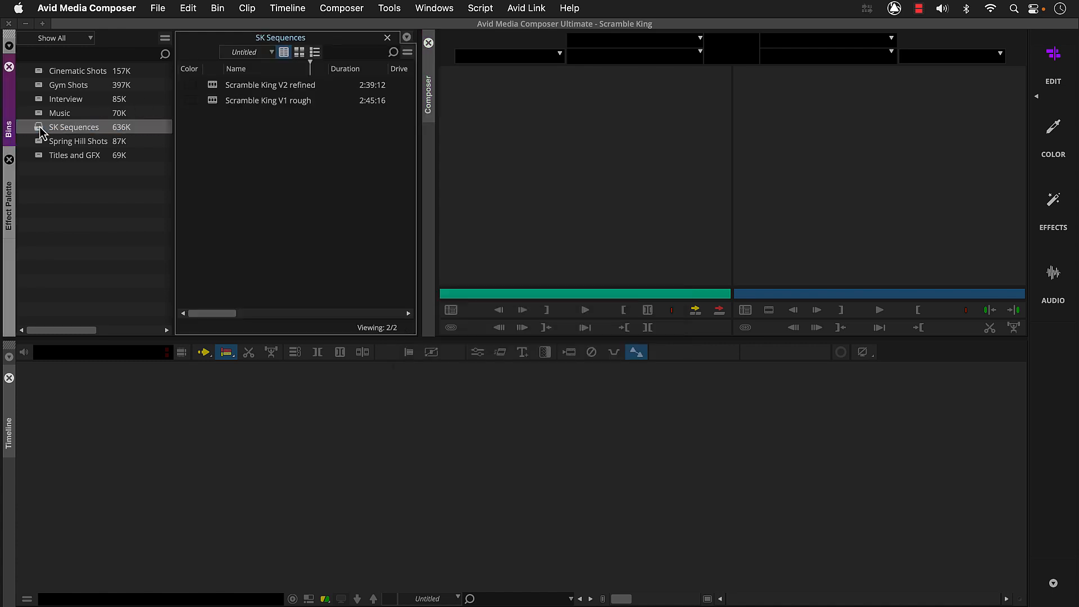
pyautogui.doubleClick(213, 87)
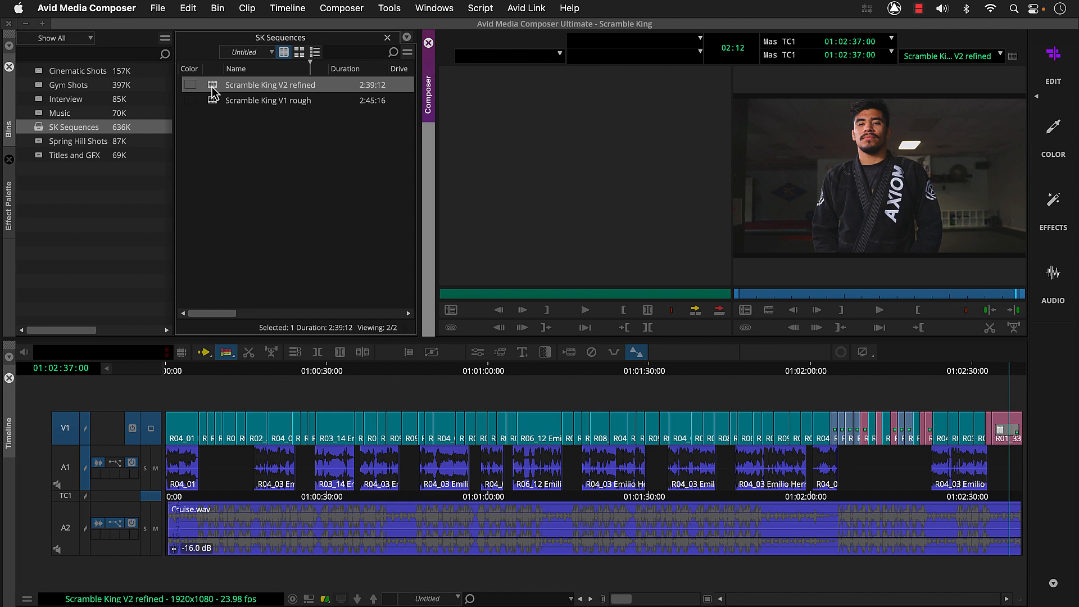
# - Duplicate the Scramble King V2 refined sequence and name the copy "Scramble King V3 audio mix"
pyautogui.click(213, 90)
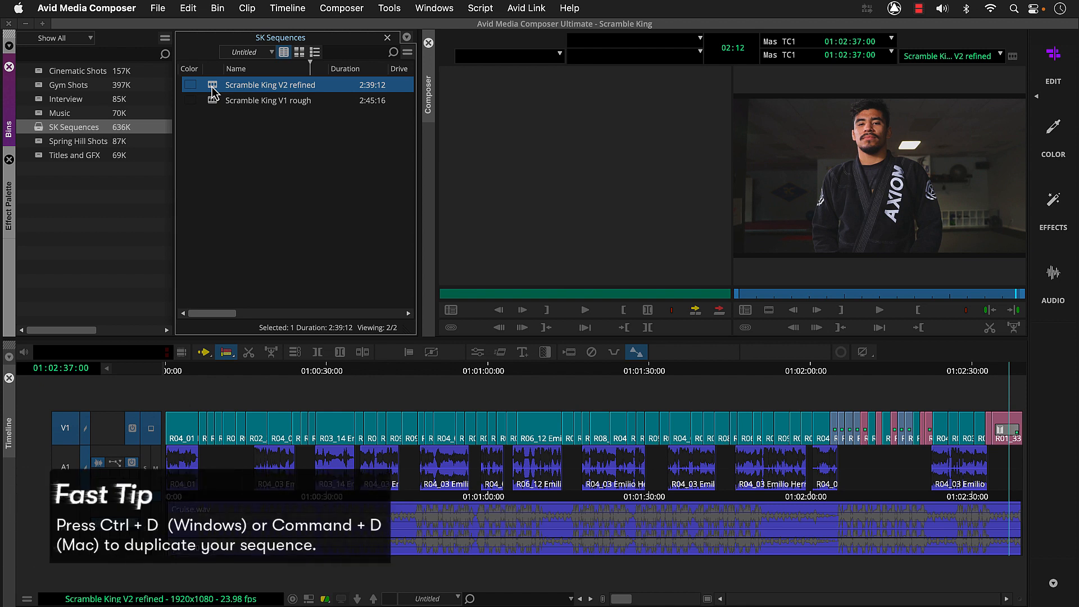
pyautogui.press('super+d')
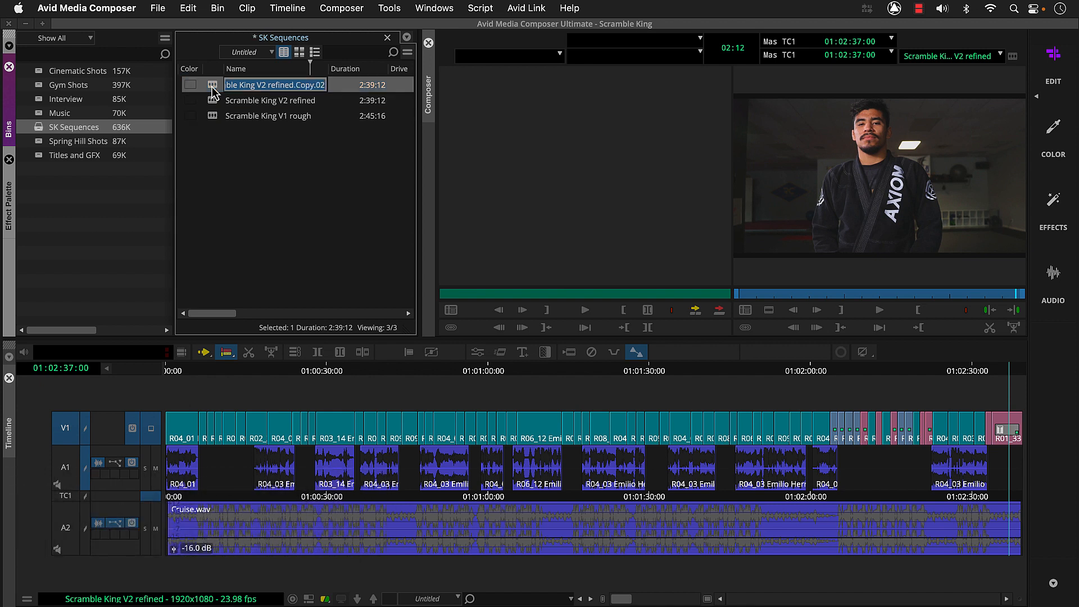
pyautogui.write('Scramble King')
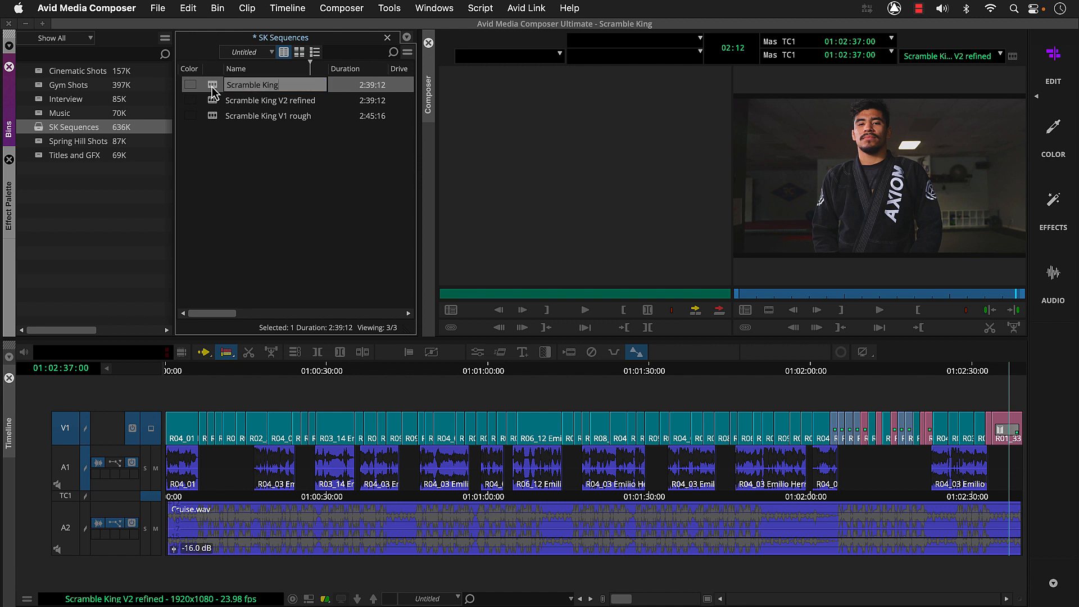
pyautogui.write(' V3 audio mix')
pyautogui.press('Return')
# - Load the Scramble King V3 audio mix sequence and switch to the Audio workspace
pyautogui.doubleClick(212, 85)
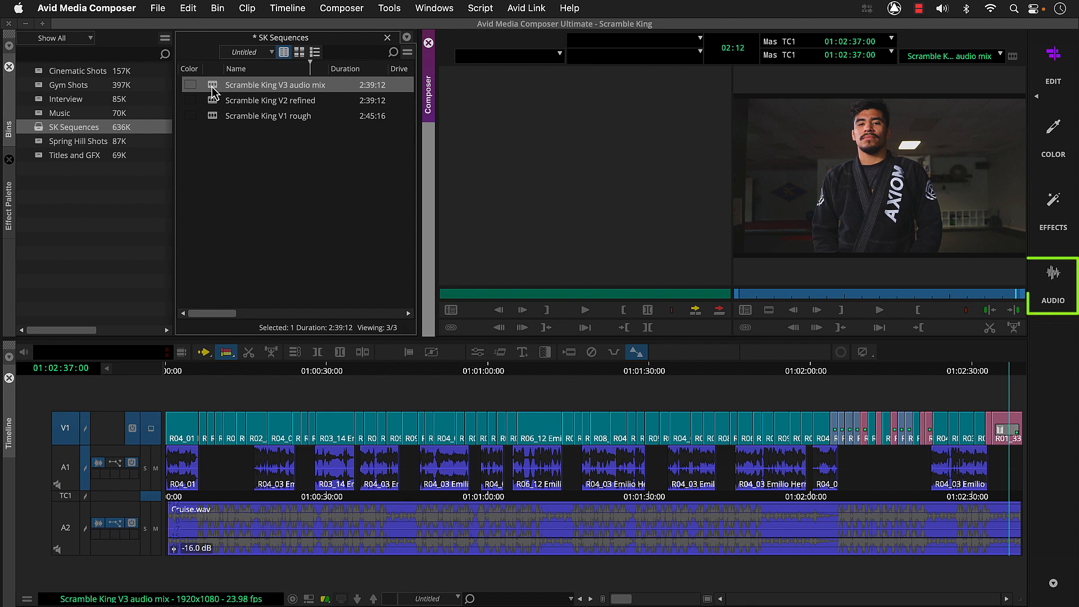
pyautogui.click(1053, 286)
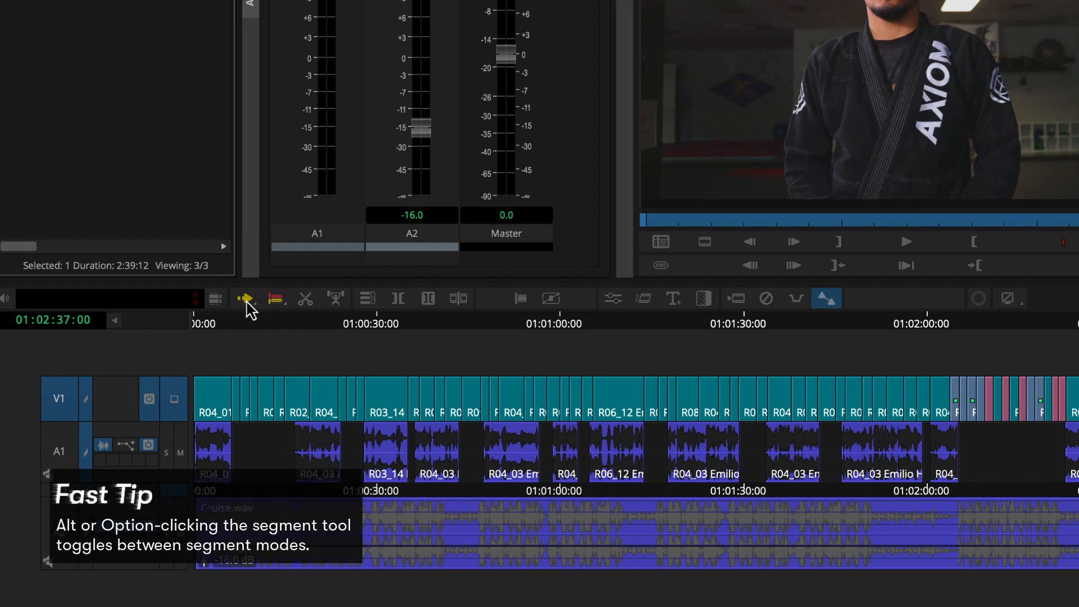
# - Toggle the segment tool to the red overwrite mode and add a new stereo audio track to the sequence
pyautogui.keyDown('alt'); pyautogui.click(246, 302); pyautogui.keyUp('alt')
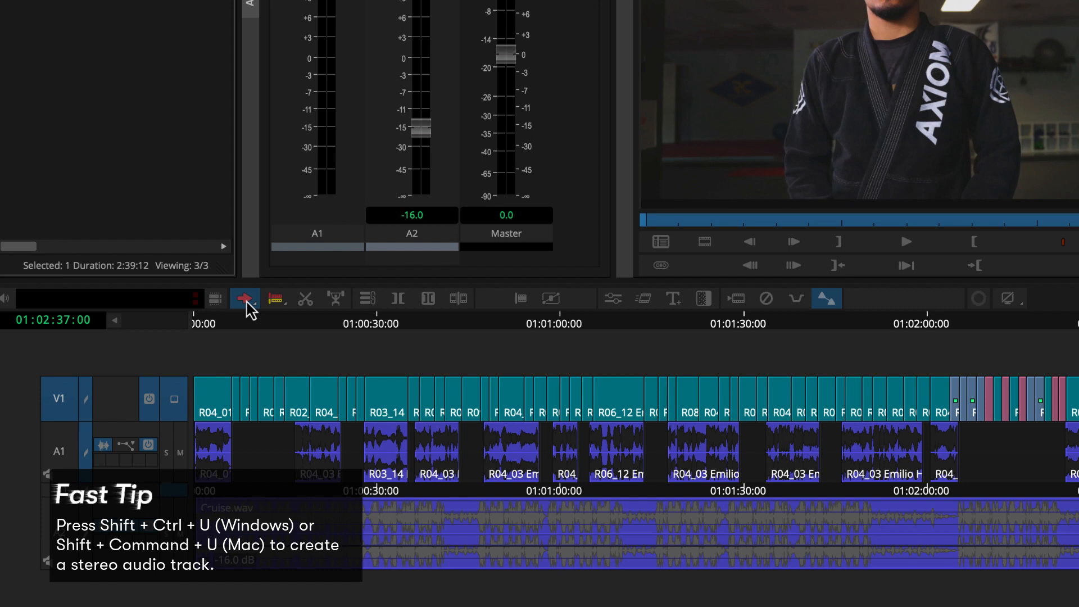
pyautogui.hotkey('ctrl', 'shift', 'u')
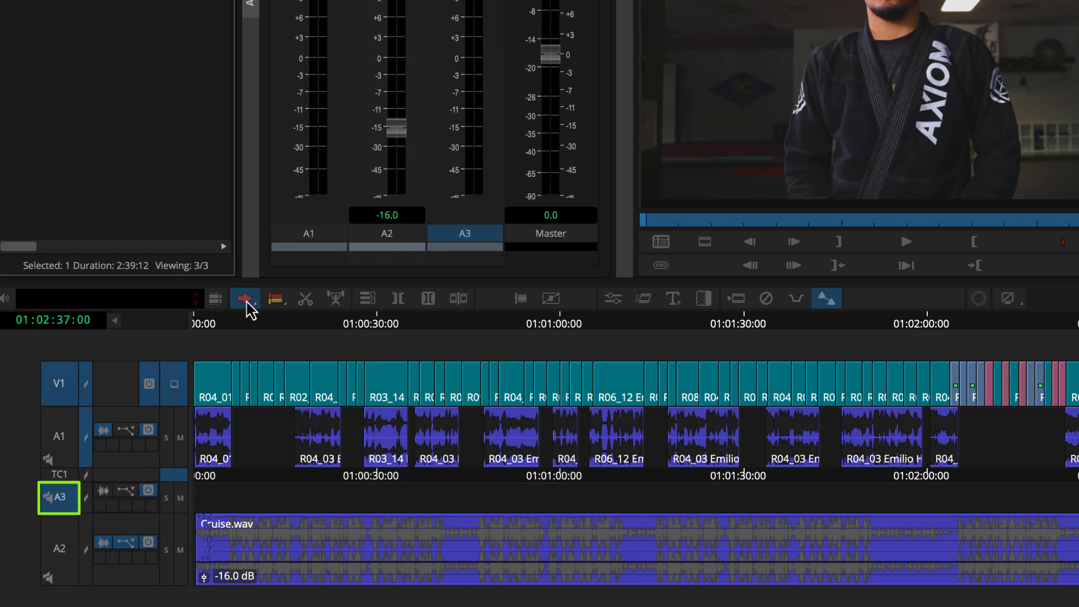
pyautogui.click(248, 308)
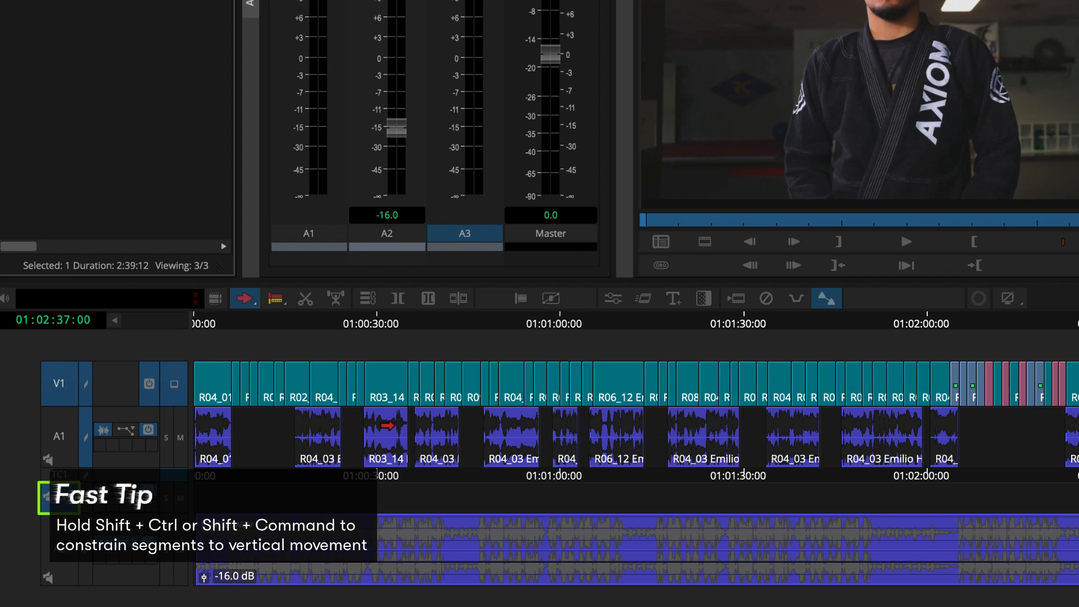
# - Move the R03_14 and R06_12 audio clips from A1 straight down onto A3, keeping their timing
pyautogui.click(387, 426)
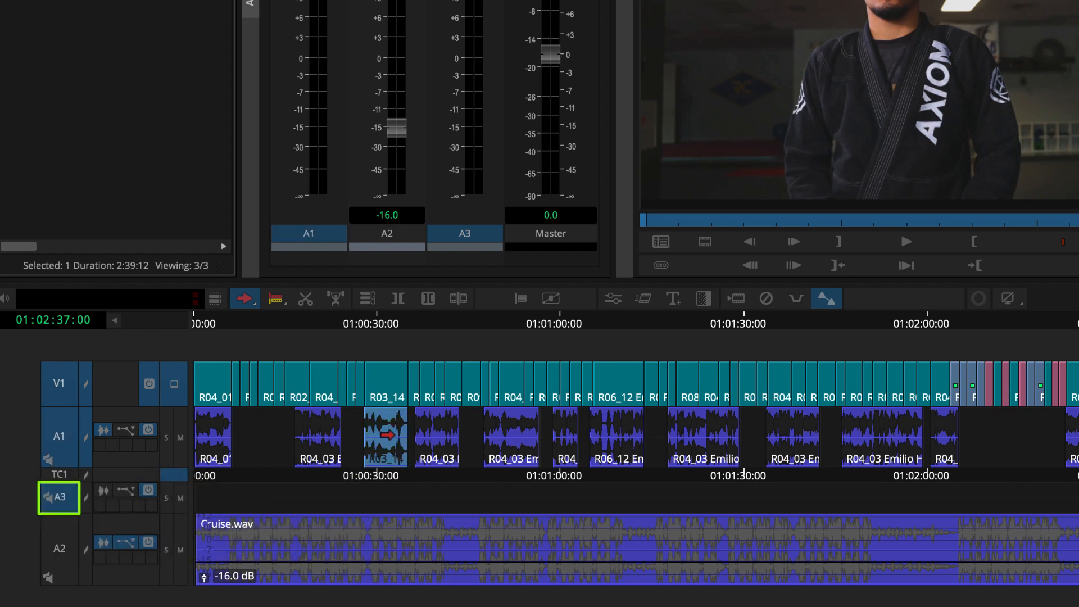
pyautogui.moveTo(390, 459); pyautogui.dragTo(391, 491)
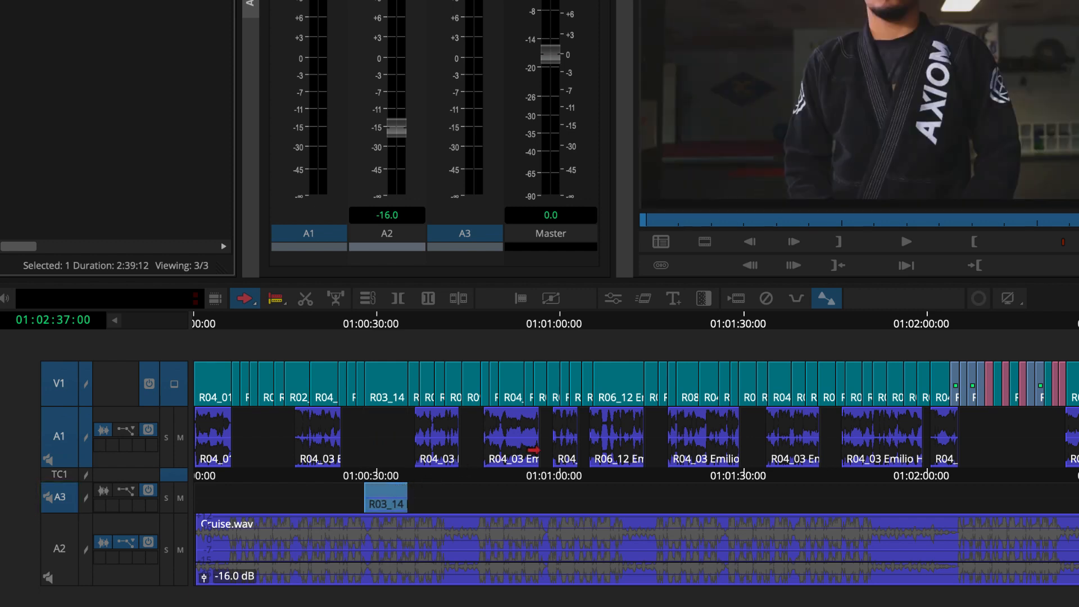
pyautogui.moveTo(618, 429); pyautogui.dragTo(617, 491)
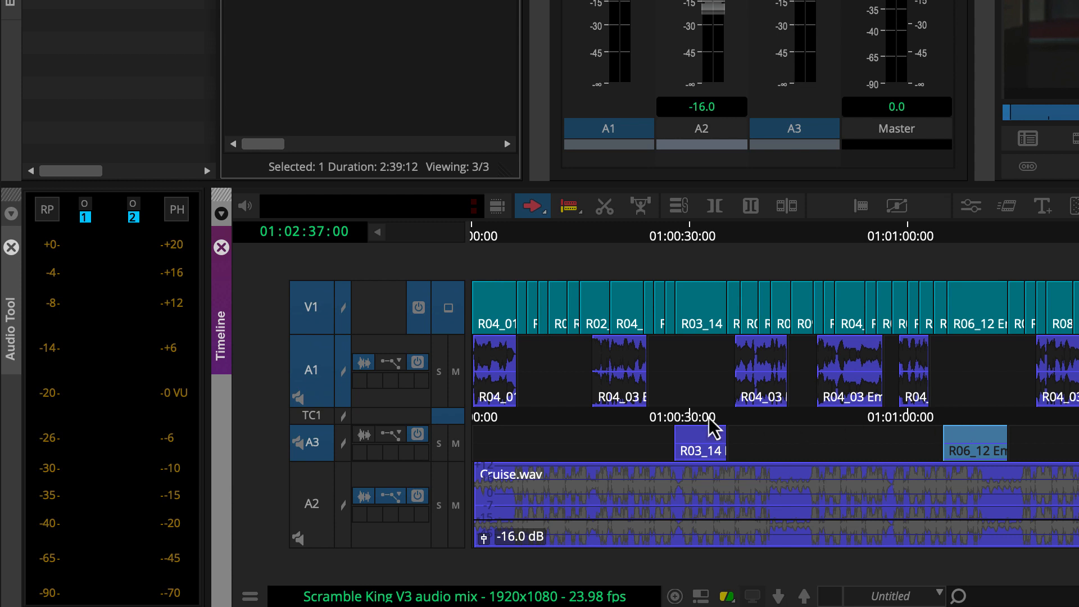
# - Solo track A1 and display Clip Gain on its clips
pyautogui.click(442, 395)
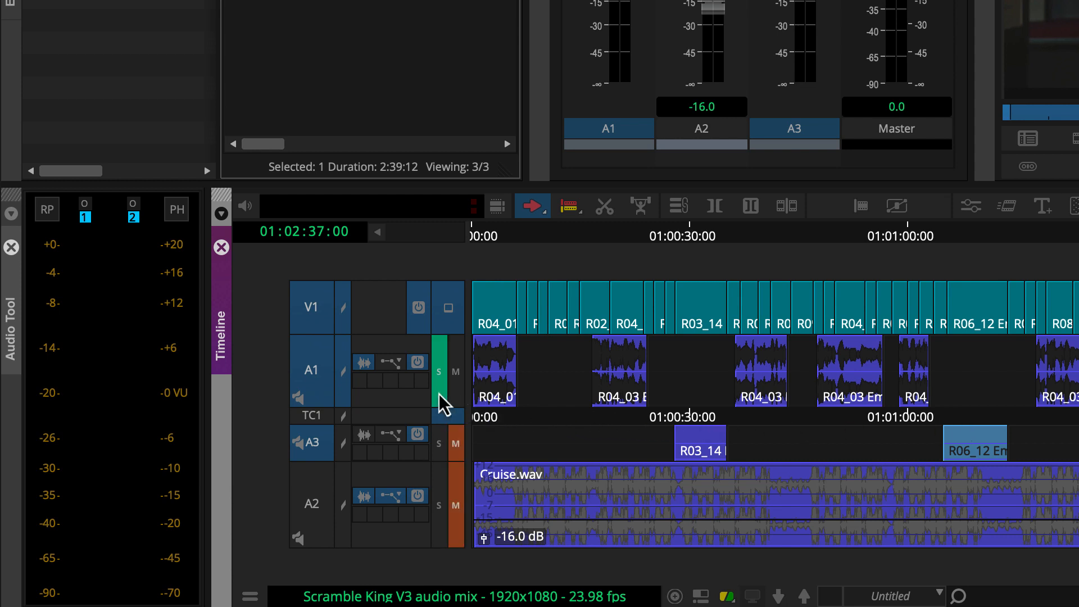
pyautogui.click(393, 367)
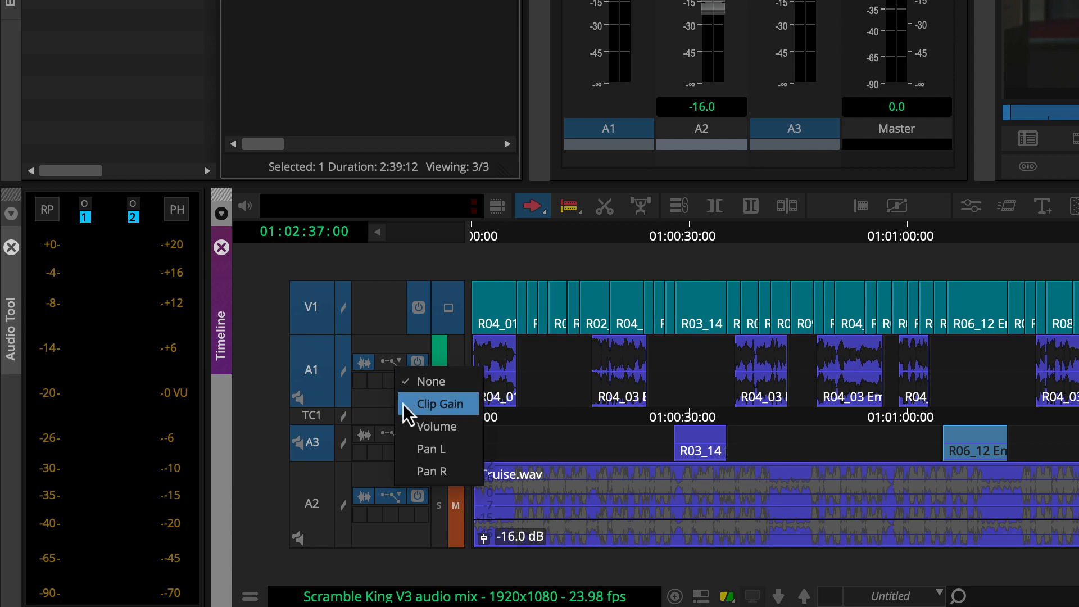
pyautogui.click(427, 404)
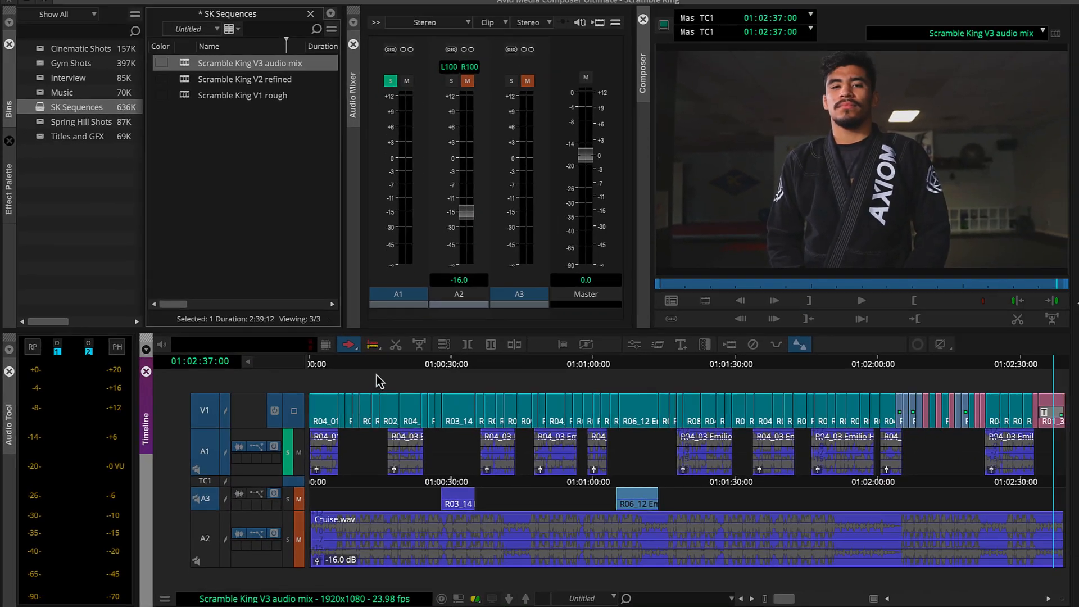
# - Play the soloed dialogue from about 01:00:15:10 through the second A1 clip to check its level
pyautogui.click(381, 369)
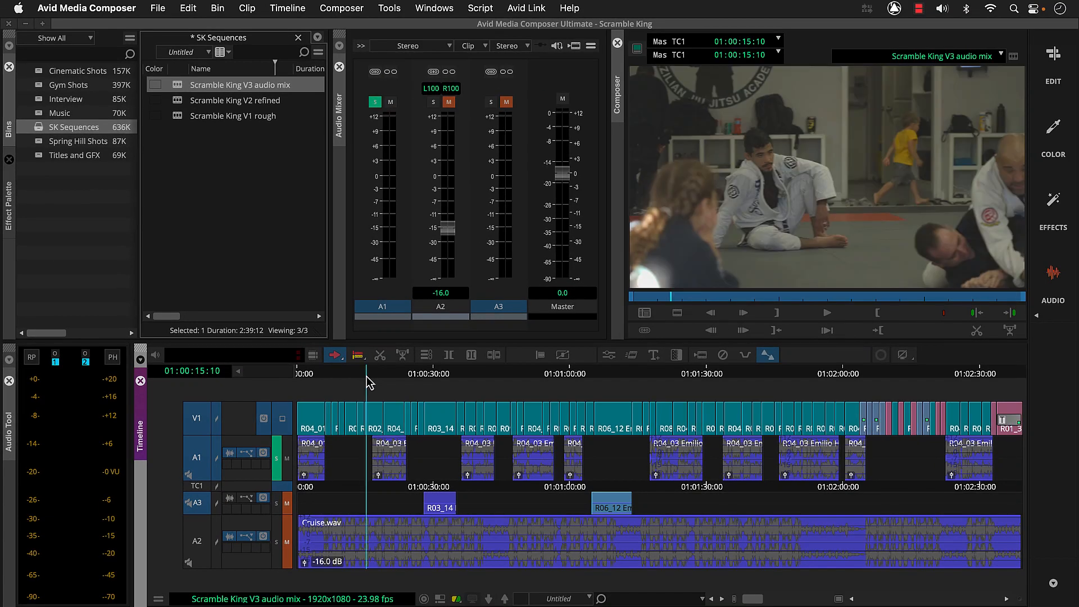
pyautogui.press('space')
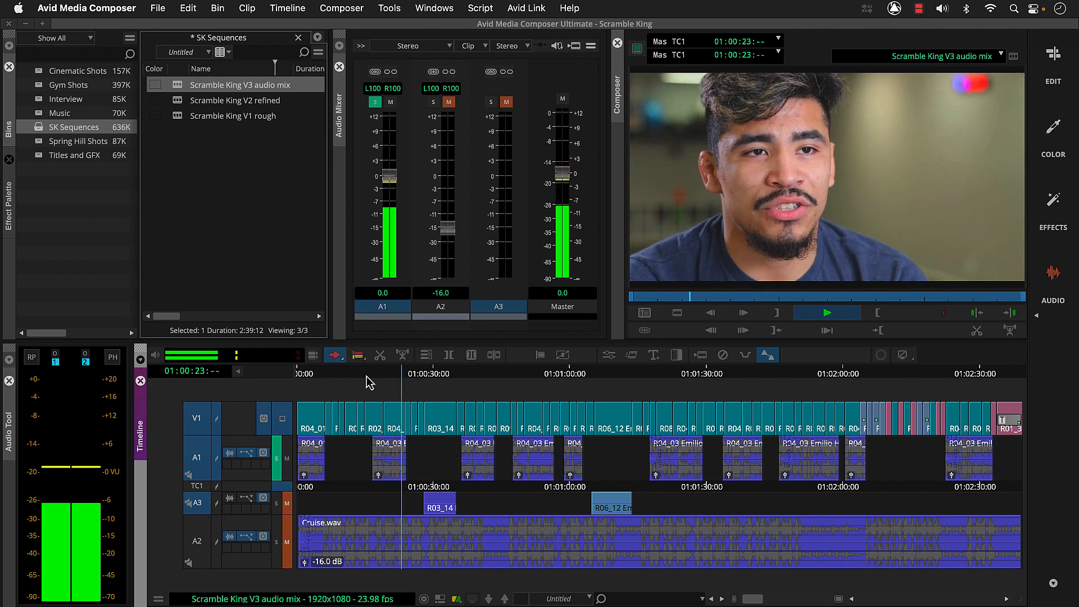
pyautogui.press('space')
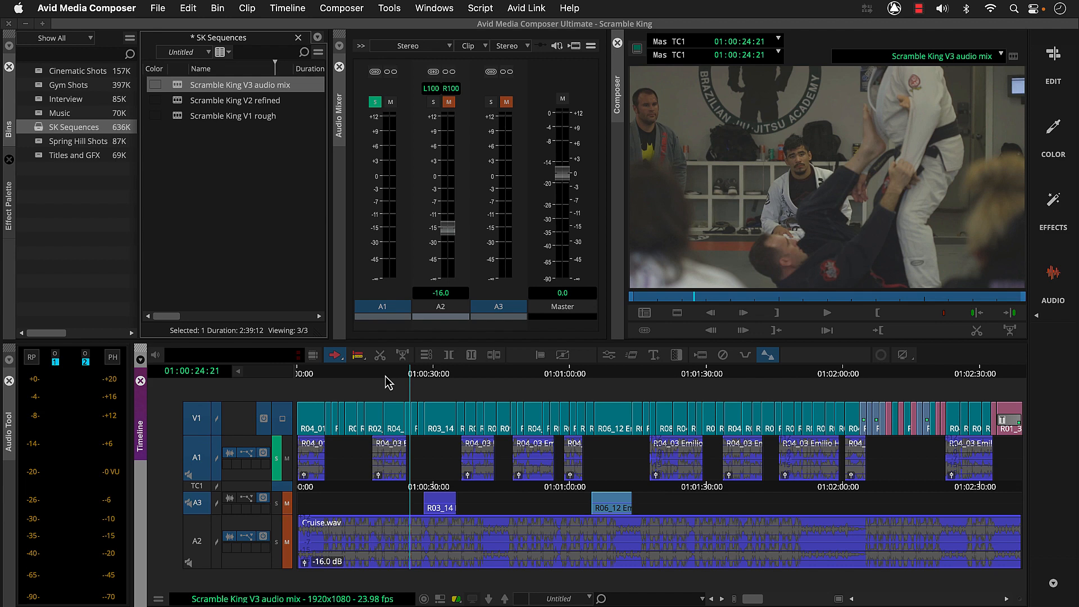
# - Set the second A1 clip's gain to -2.0 dB in the Audio Mixer and play the clip again to check it
pyautogui.click(385, 382)
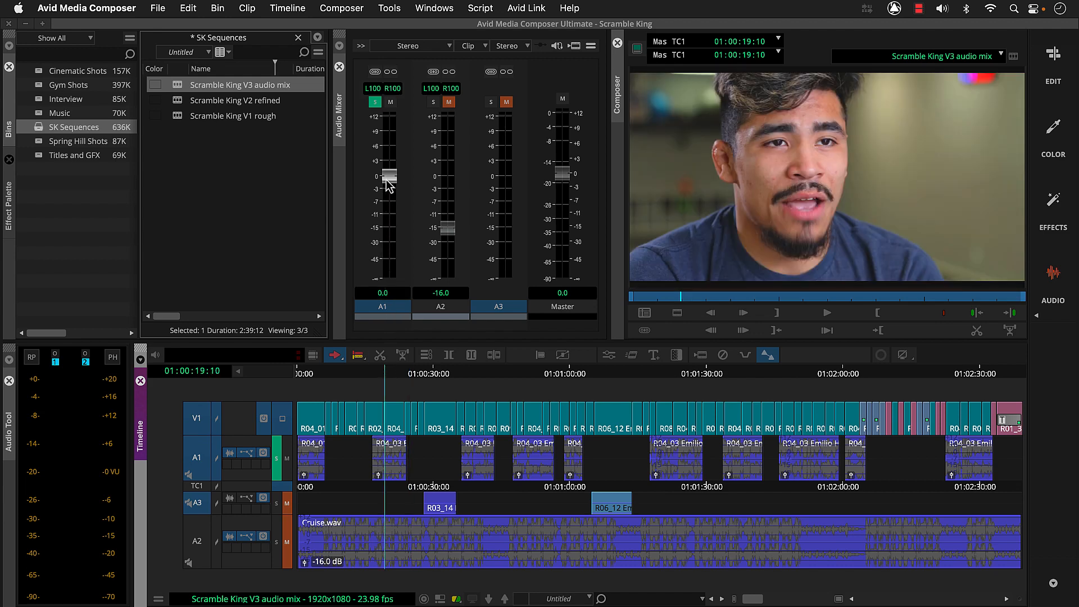
pyautogui.moveTo(388, 179); pyautogui.dragTo(390, 189)
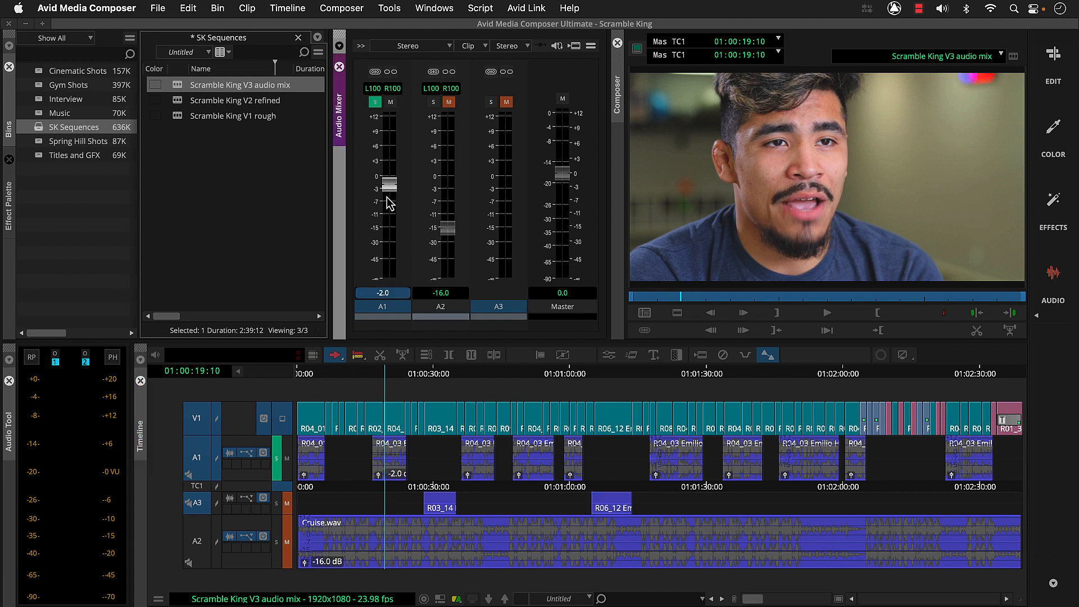
pyautogui.click(366, 377)
pyautogui.press('space')
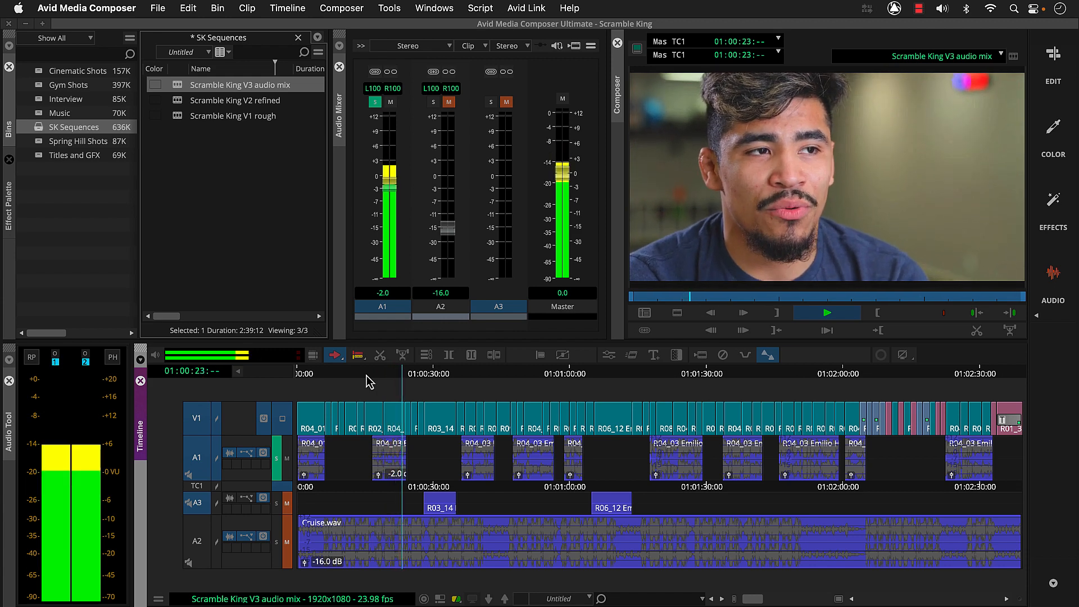
pyautogui.press('space')
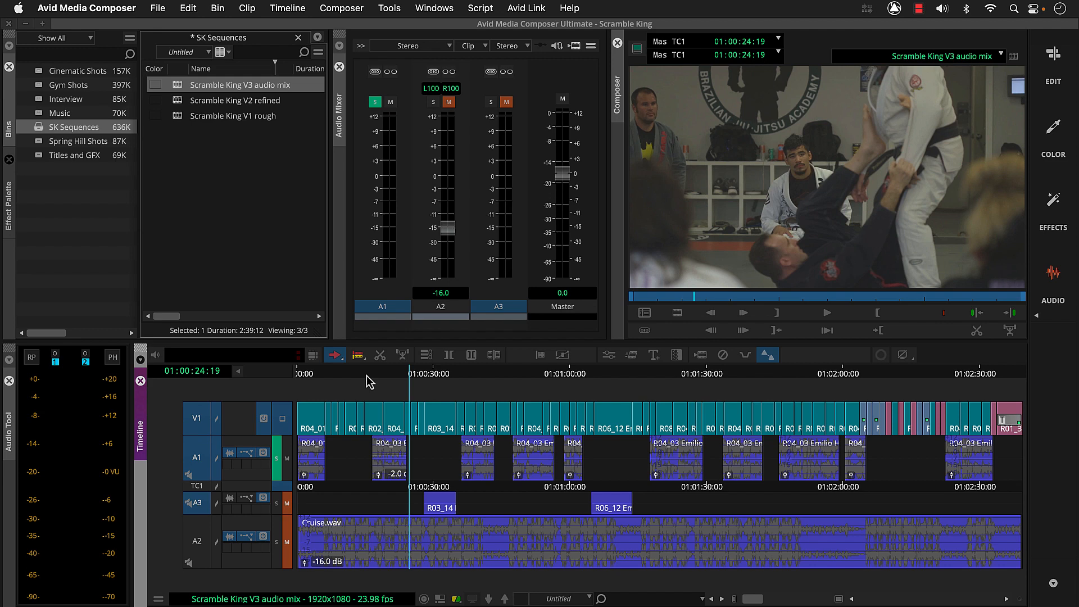
# - Apply the -2.0 dB clip level to every clip on A1 with Set Level On Track - Global
pyautogui.click(381, 375)
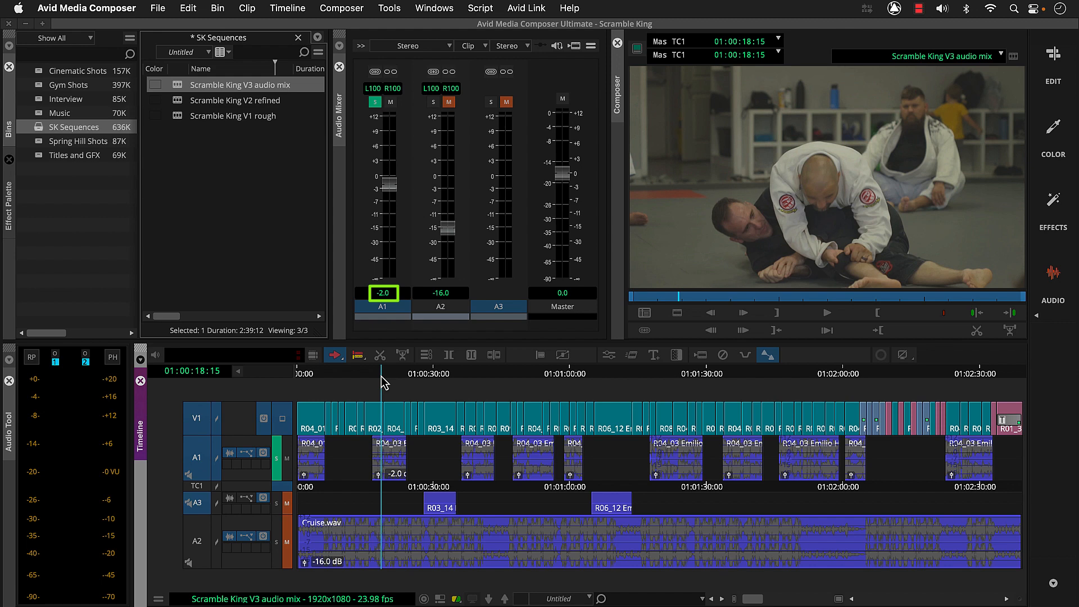
pyautogui.click(588, 48)
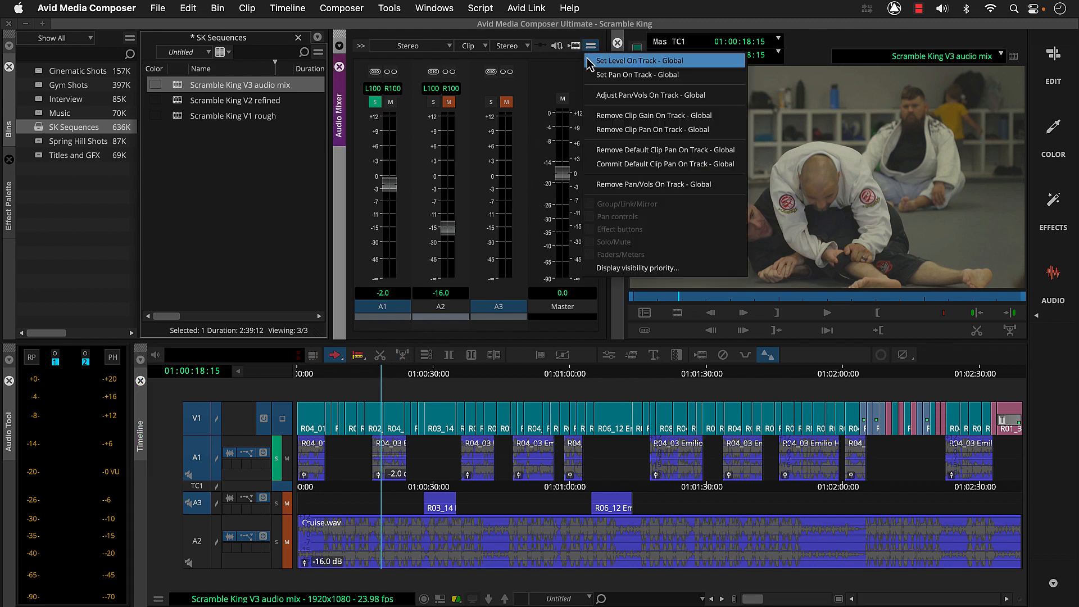
pyautogui.click(588, 60)
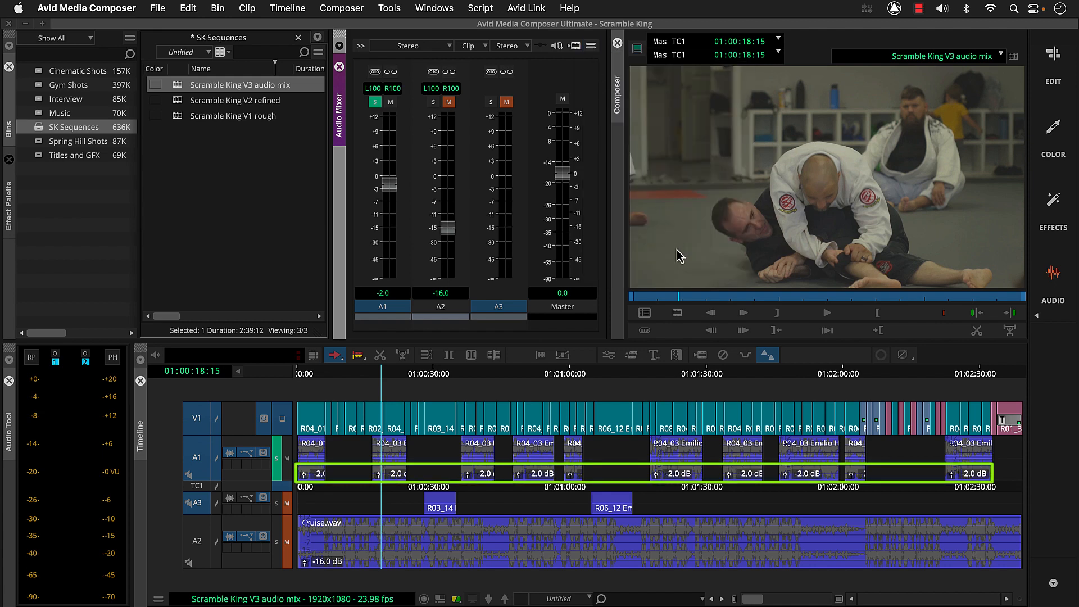
# - Play the soloed A1 dialogue from about 01:01:32:13 to check the levels of the adjusted clips
pyautogui.click(719, 373)
pyautogui.click(719, 374)
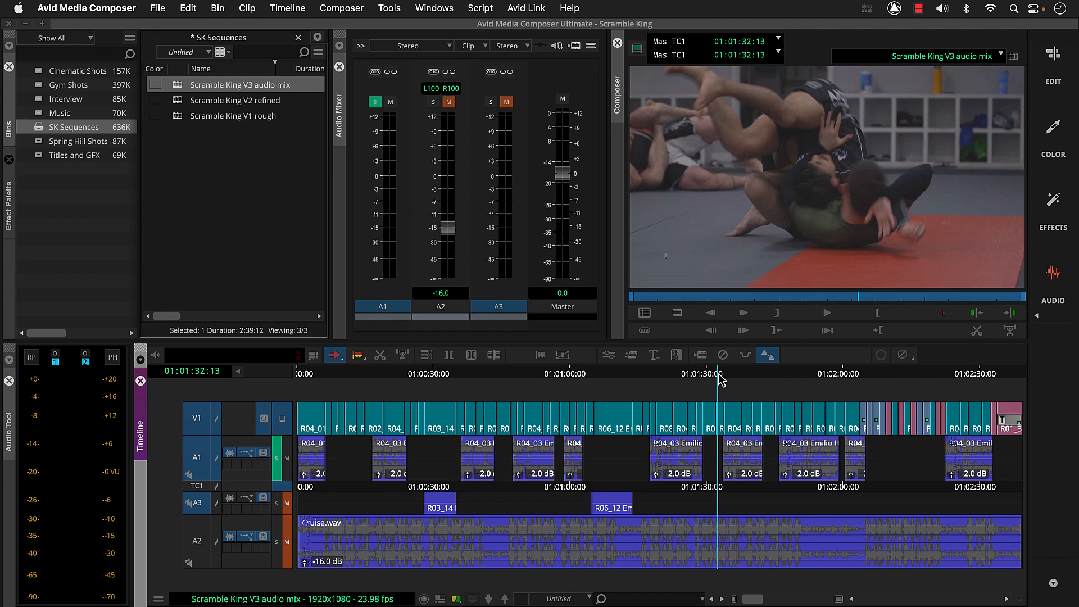
pyautogui.press('space')
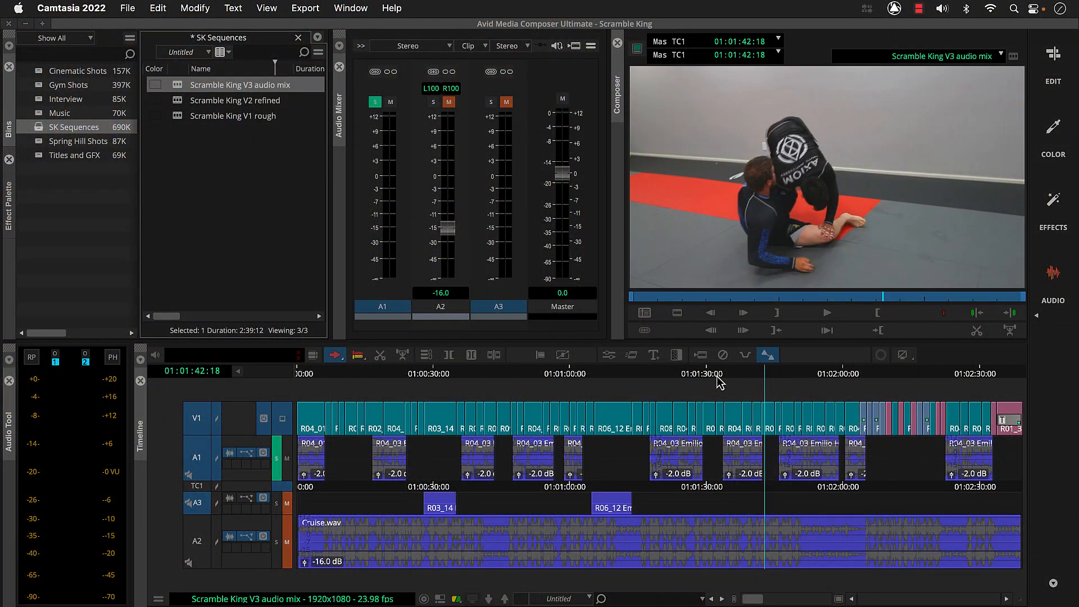
pyautogui.click(719, 382)
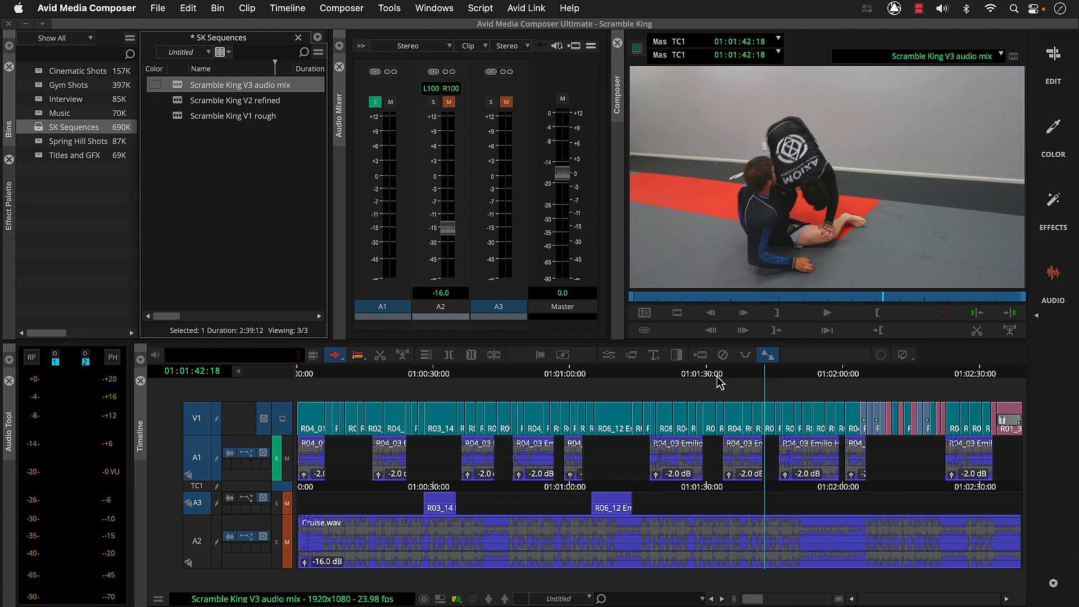
pyautogui.press('space')
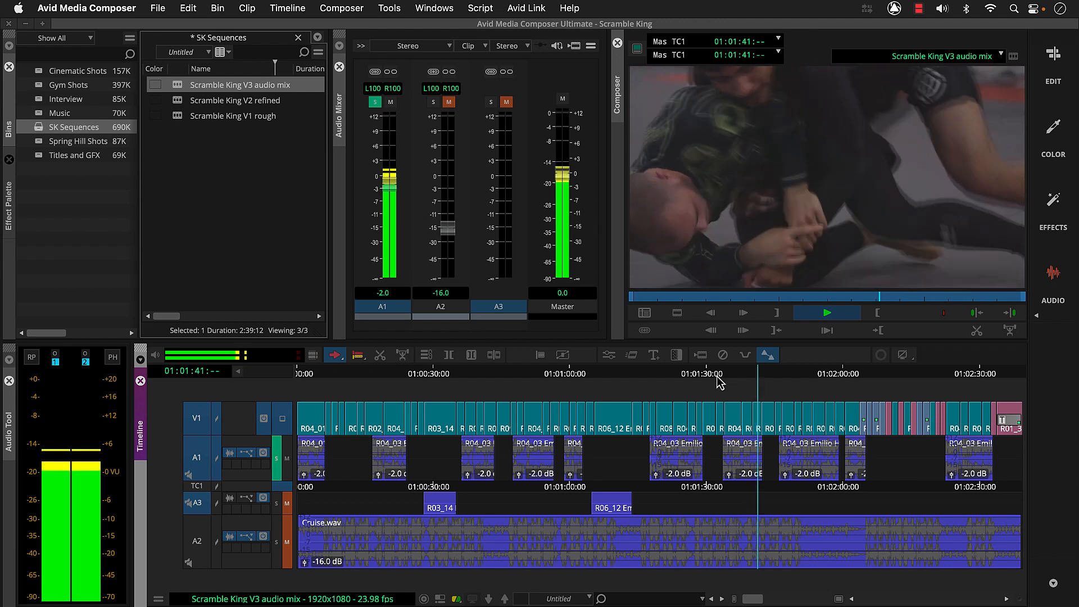
pyautogui.press('space')
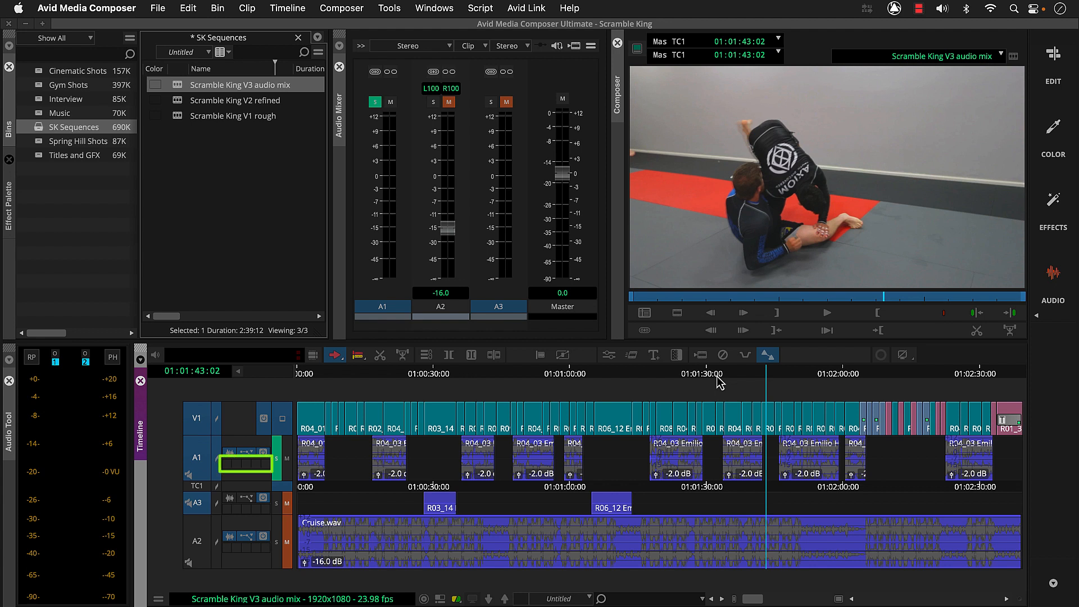
# - Insert the stereo Dyn3 Compressor/Limiter from Stereo Dynamics in the first track effect slot (a) of A1
pyautogui.click(229, 466)
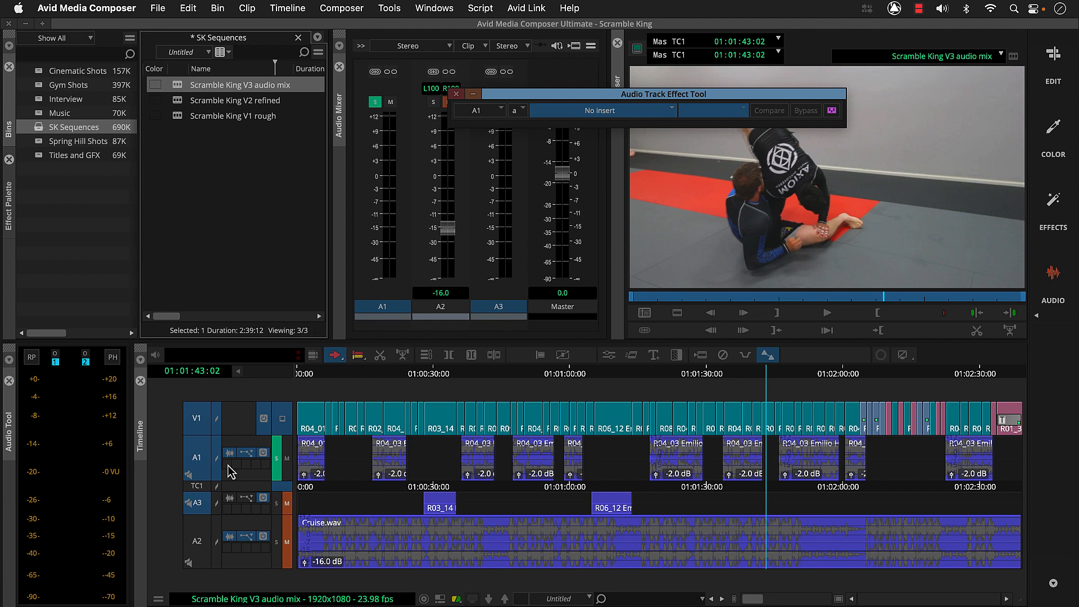
pyautogui.click(635, 115)
pyautogui.moveTo(617, 148)
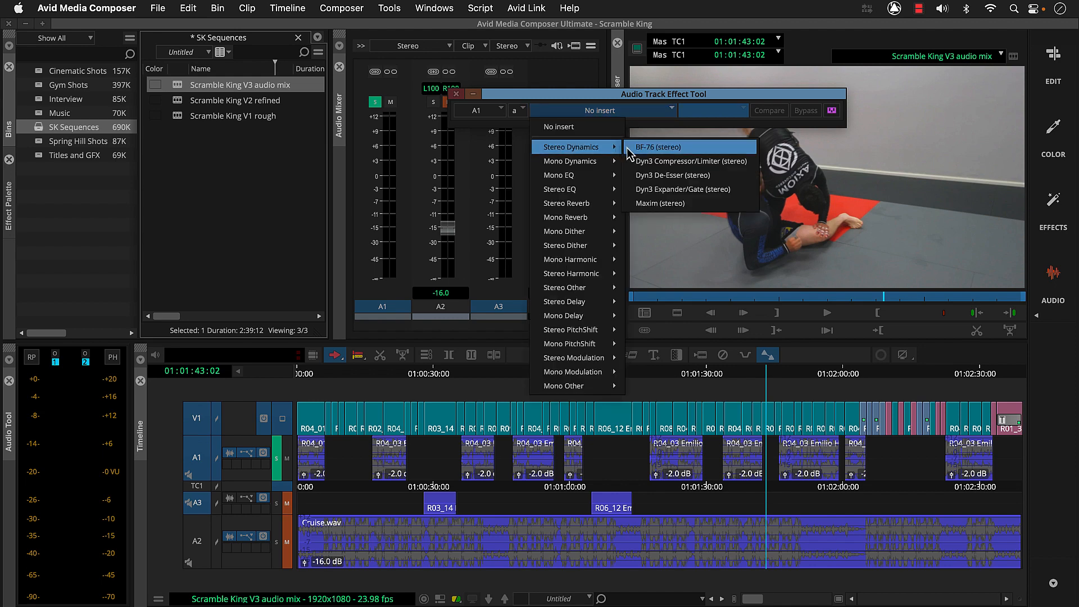
pyautogui.click(629, 162)
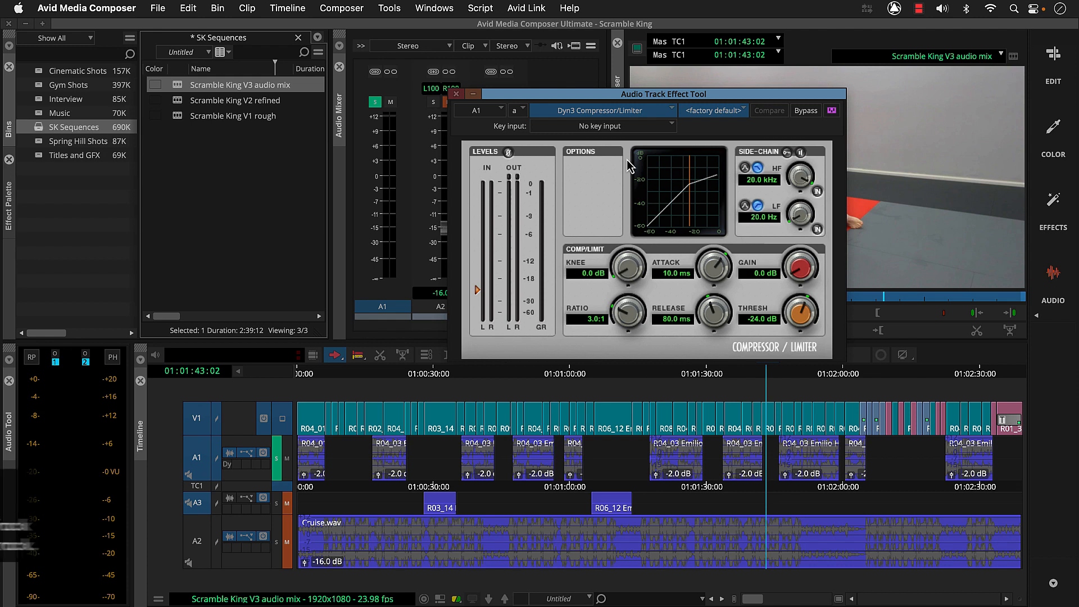
# - Play the soloed A1 dialogue from about 01:01:32 to check it through the compressor's default settings
pyautogui.click(716, 374)
pyautogui.press('space')
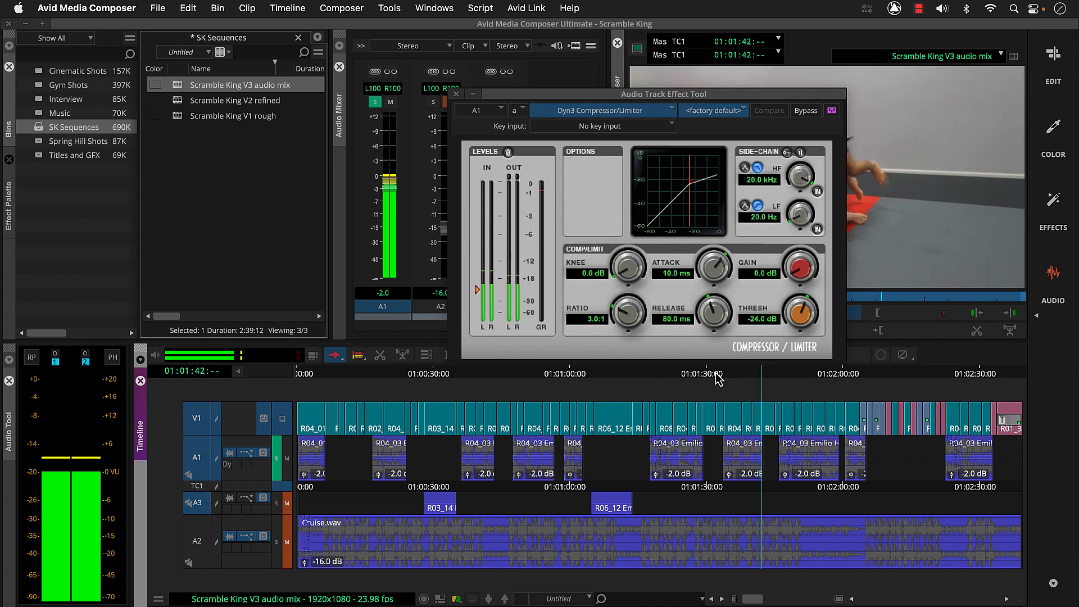
pyautogui.press('space')
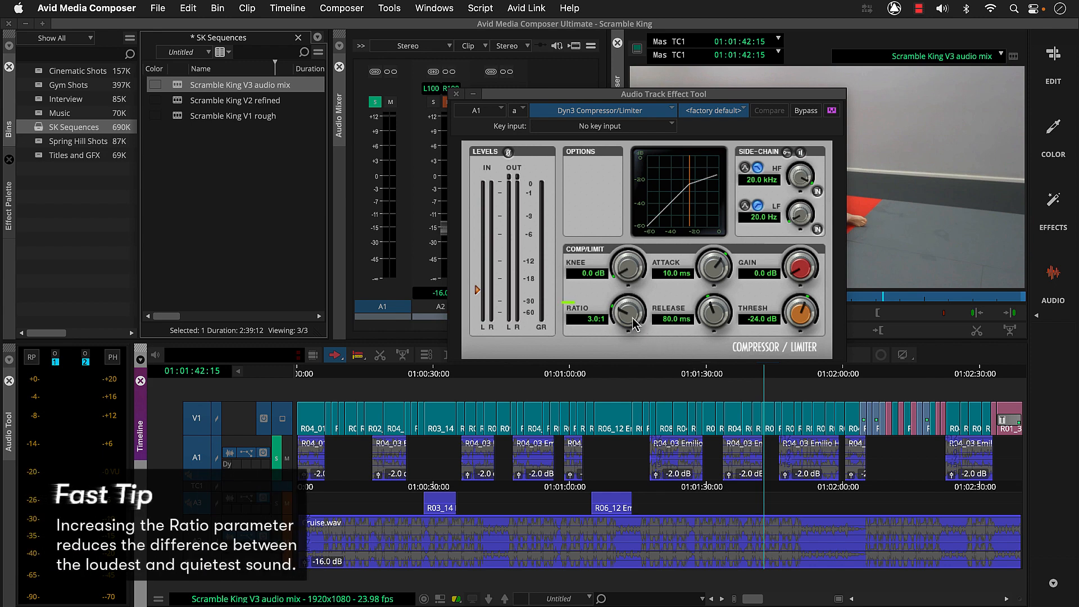
# - Set the A1 compressor's ratio to 5.0:1 and its gain to 2.2 dB, and play the dialogue again to check it
pyautogui.moveTo(628, 318); pyautogui.dragTo(661, 325)
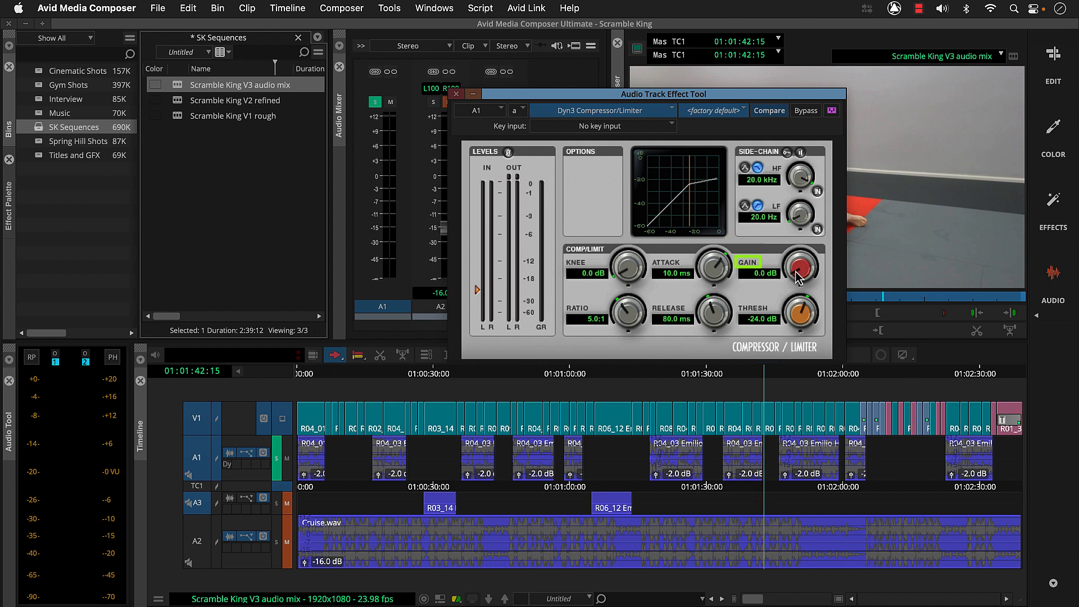
pyautogui.moveTo(798, 275); pyautogui.dragTo(820, 279)
pyautogui.click(724, 374)
pyautogui.press('space')
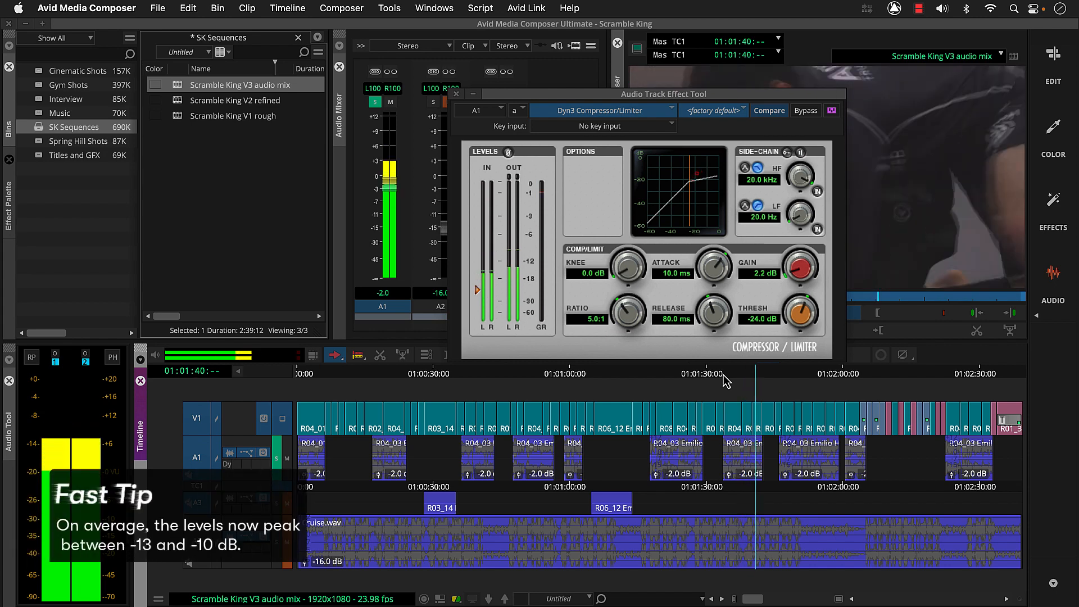
pyautogui.press('space')
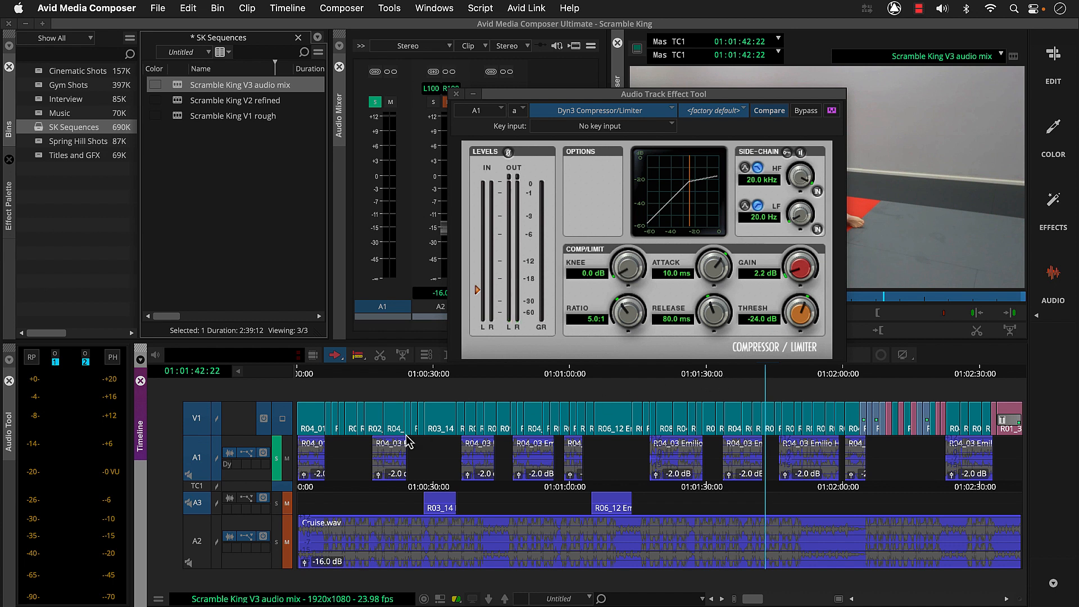
# - Insert the stereo Dyn3 De-Esser from Stereo Dynamics in the second track effect slot (b) of A1
pyautogui.click(238, 466)
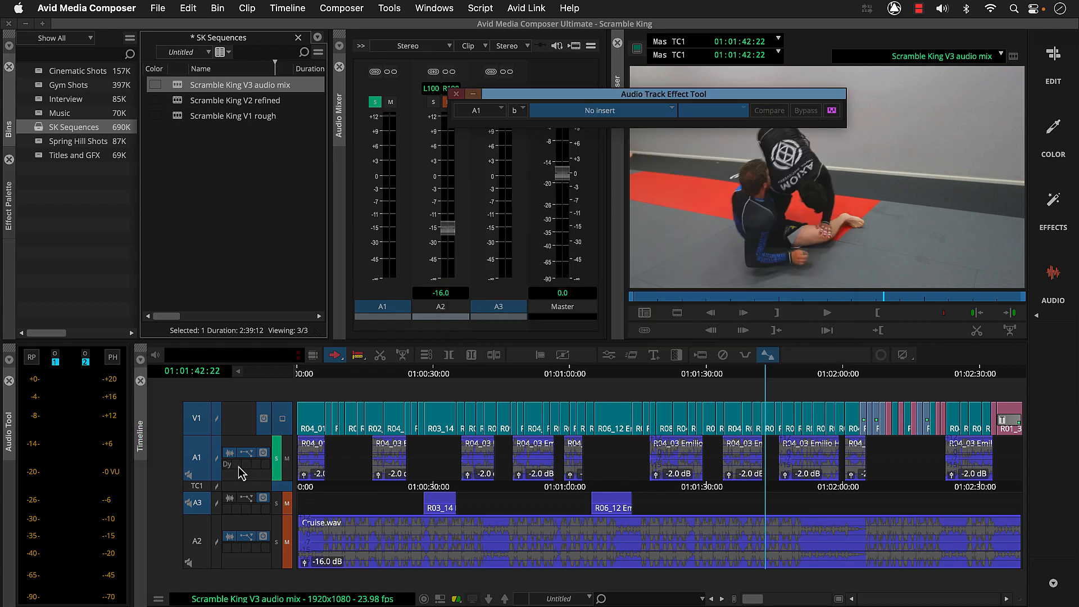
pyautogui.click(633, 112)
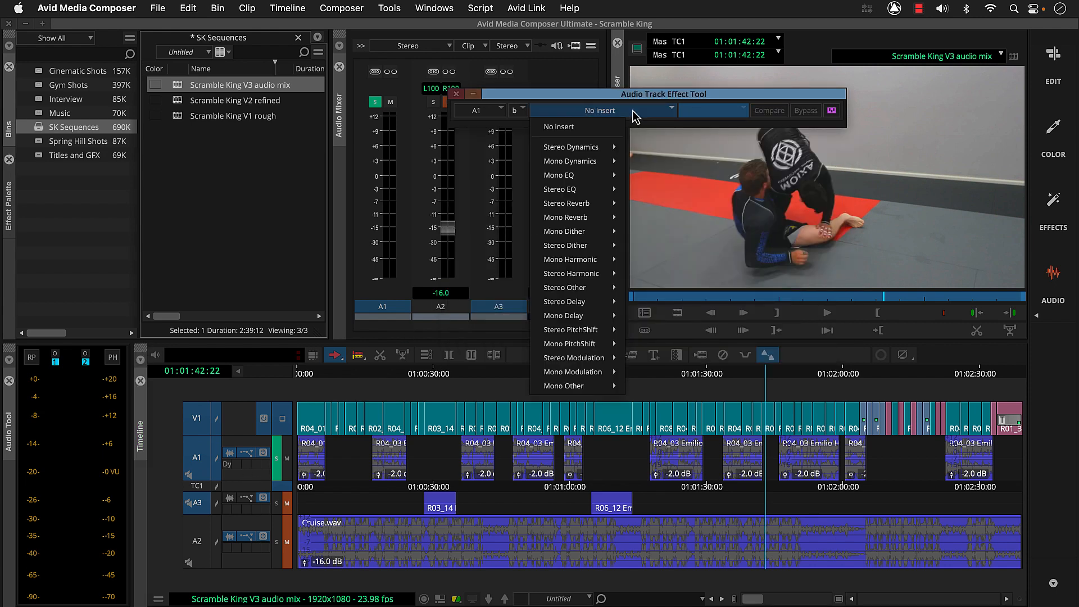
pyautogui.moveTo(607, 146)
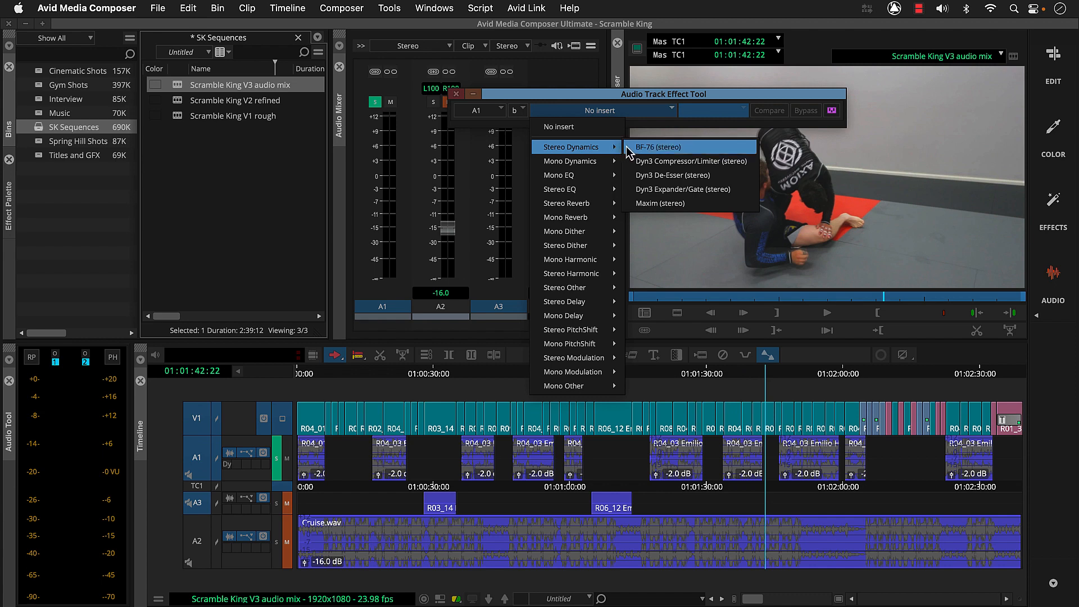
pyautogui.click(632, 177)
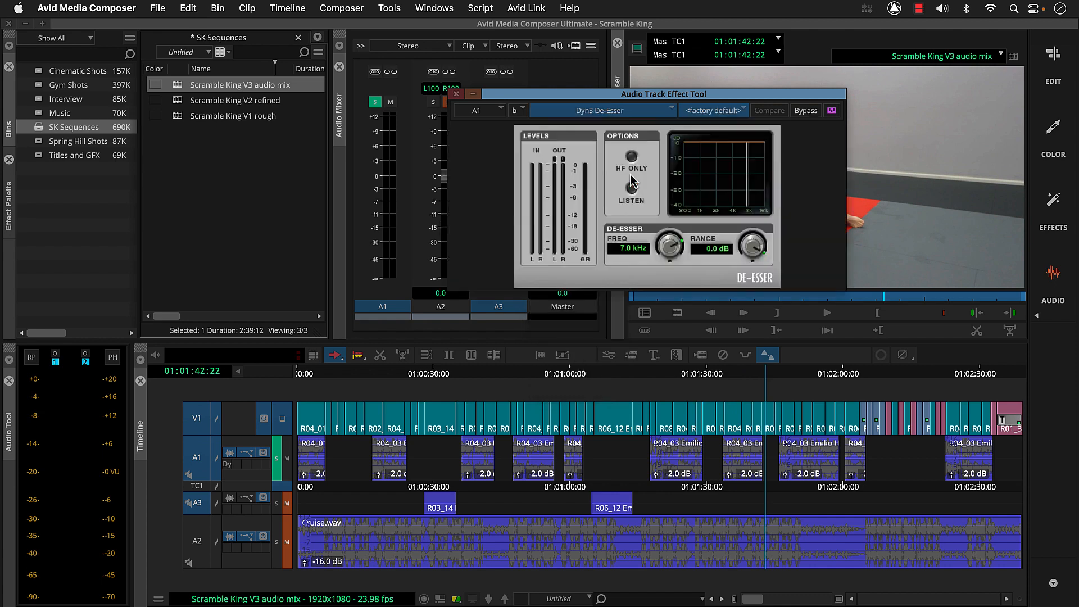
# - Apply the Male De-Ess plug-in preset to the A1 De-Esser and play the dialogue to check it
pyautogui.click(707, 114)
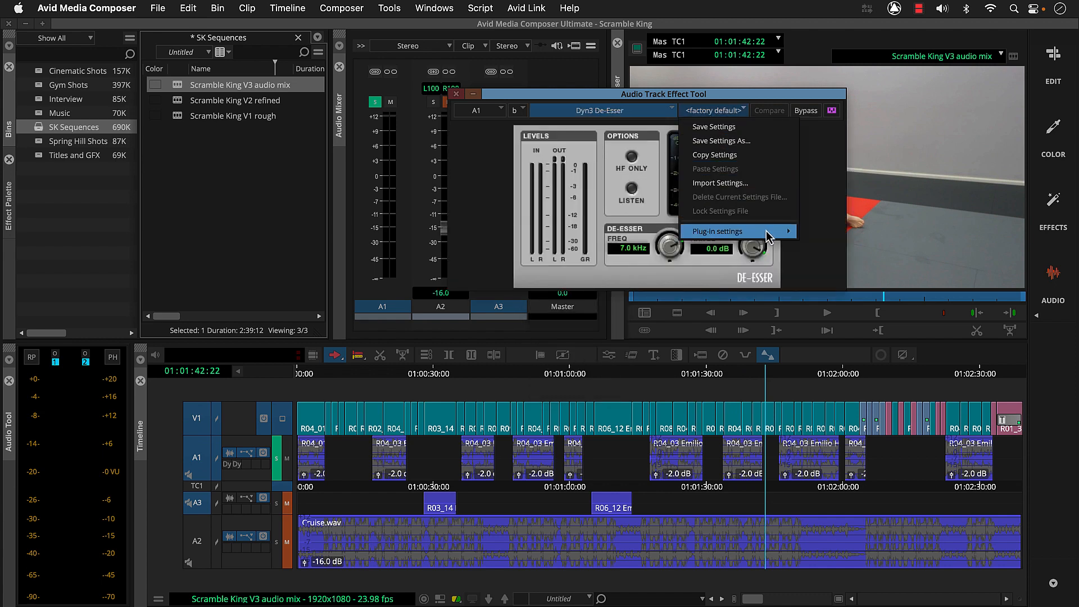
pyautogui.moveTo(769, 235)
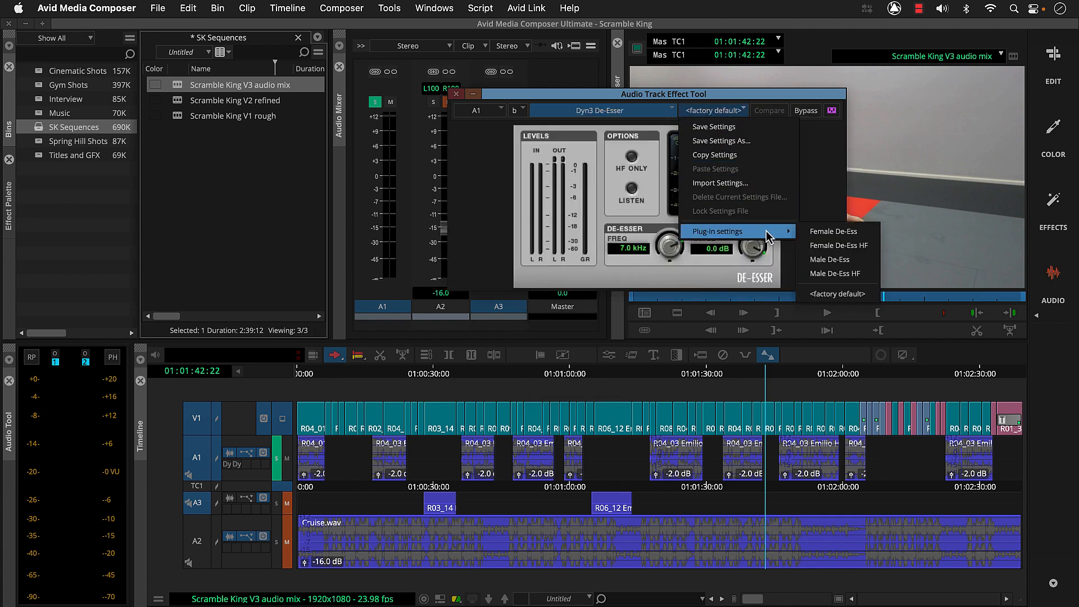
pyautogui.click(807, 259)
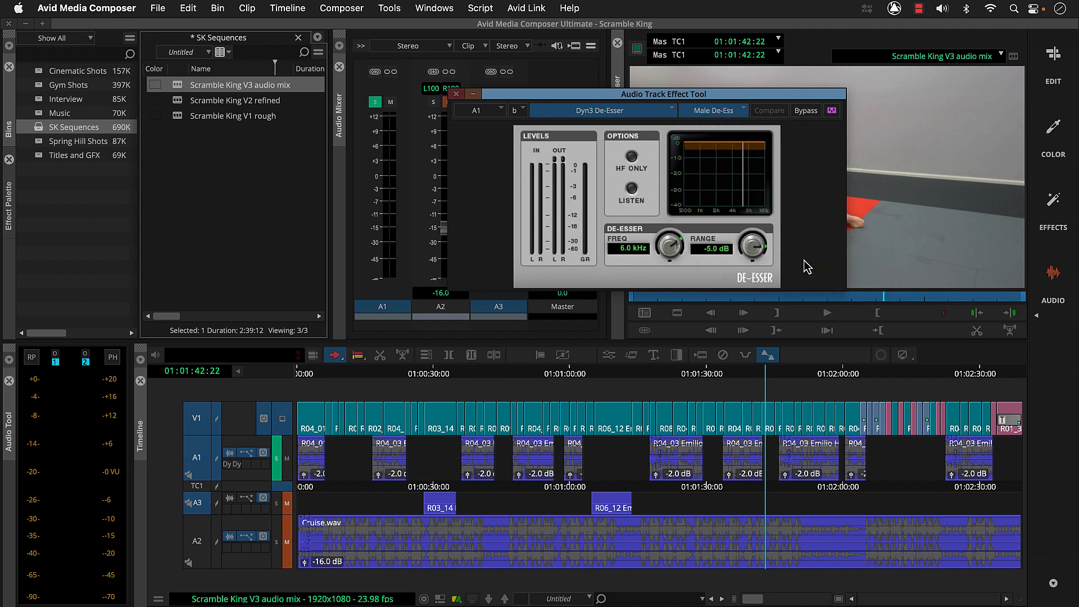
pyautogui.click(722, 376)
pyautogui.press('space')
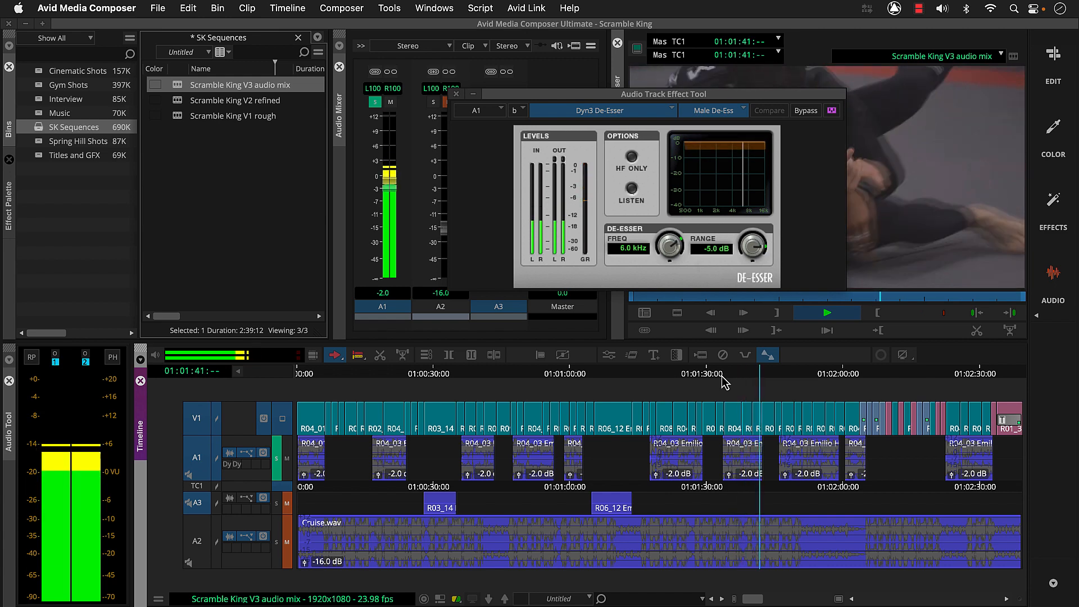
pyautogui.press('space')
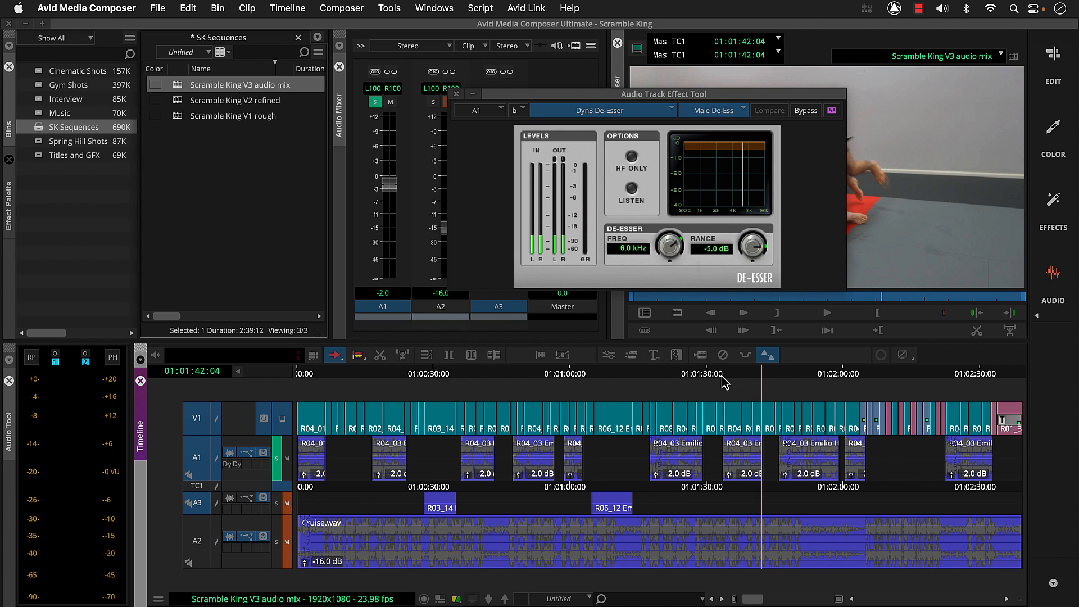
# - Solo track A3 instead of A1 and play its R03_14 and R06_12 clips to hear their sound
pyautogui.click(278, 458)
pyautogui.click(277, 503)
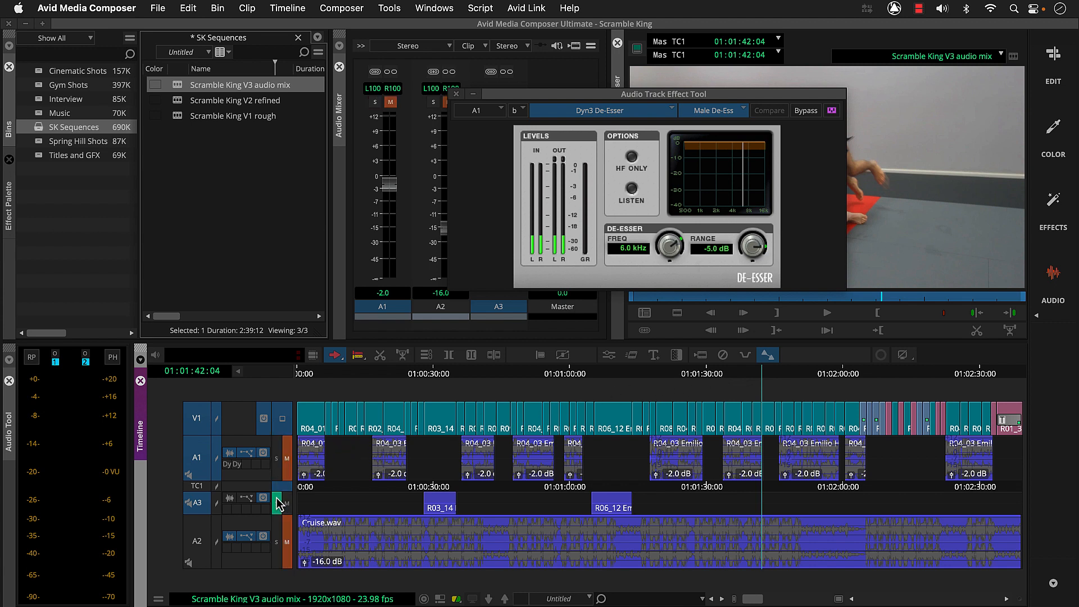
pyautogui.click(430, 376)
pyautogui.press('space')
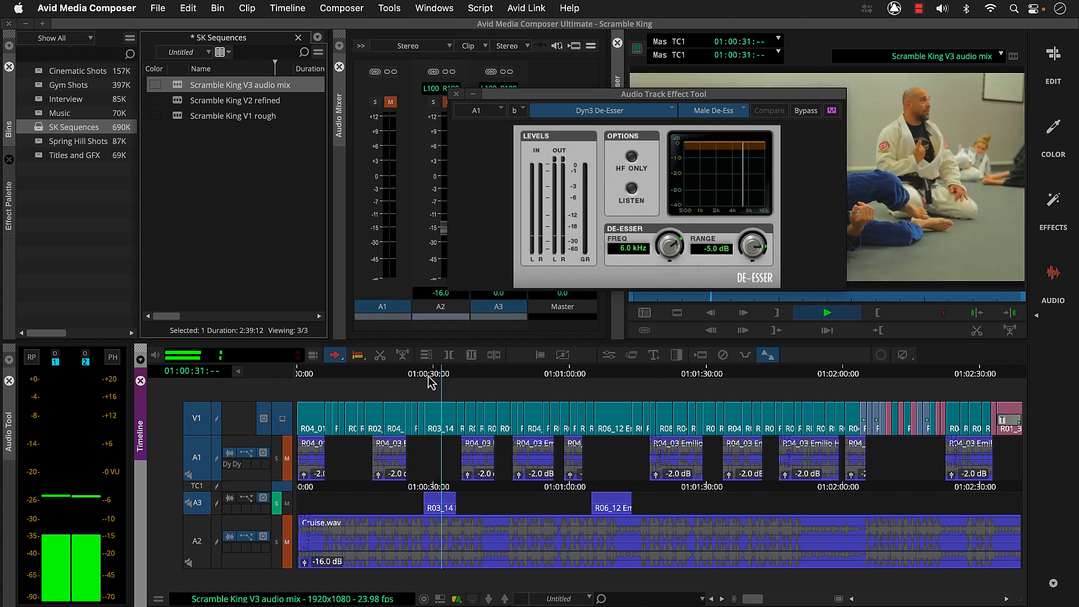
pyautogui.press('space')
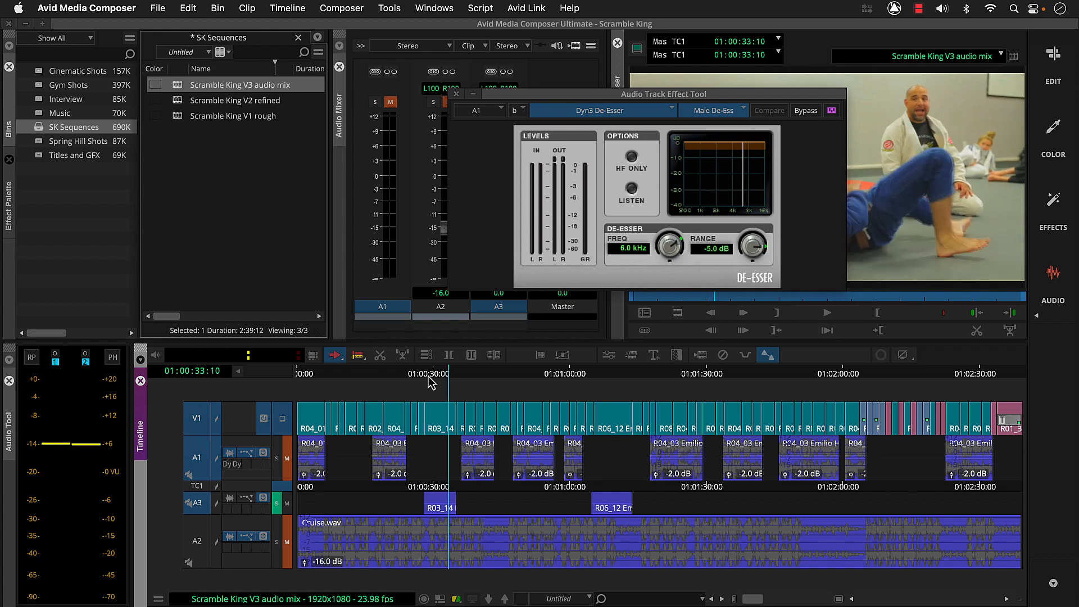
pyautogui.click(597, 378)
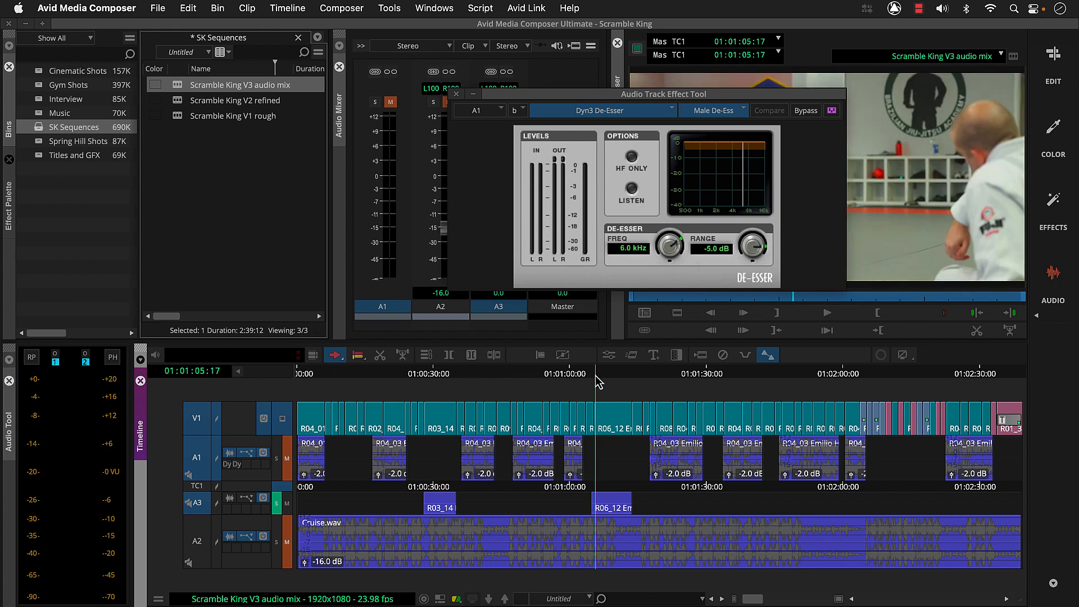
pyautogui.press('space')
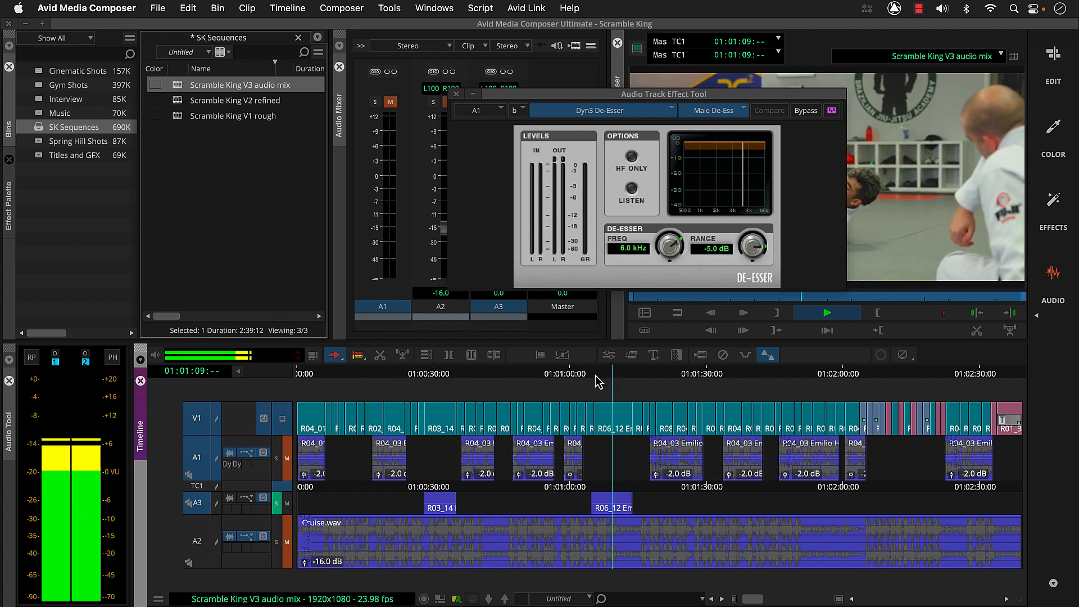
pyautogui.press('space')
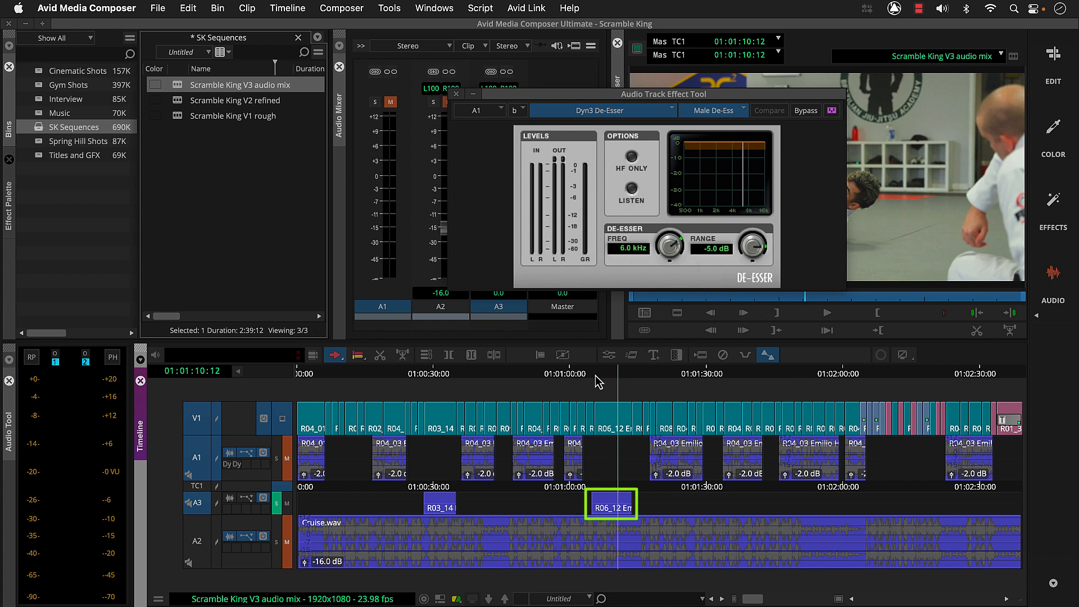
# - Replace the Audio Track Effect Tool with Audio EQ, cut the R06_12 clip's 50 Hz low band to -20.0 dB, and play it
pyautogui.click(456, 94)
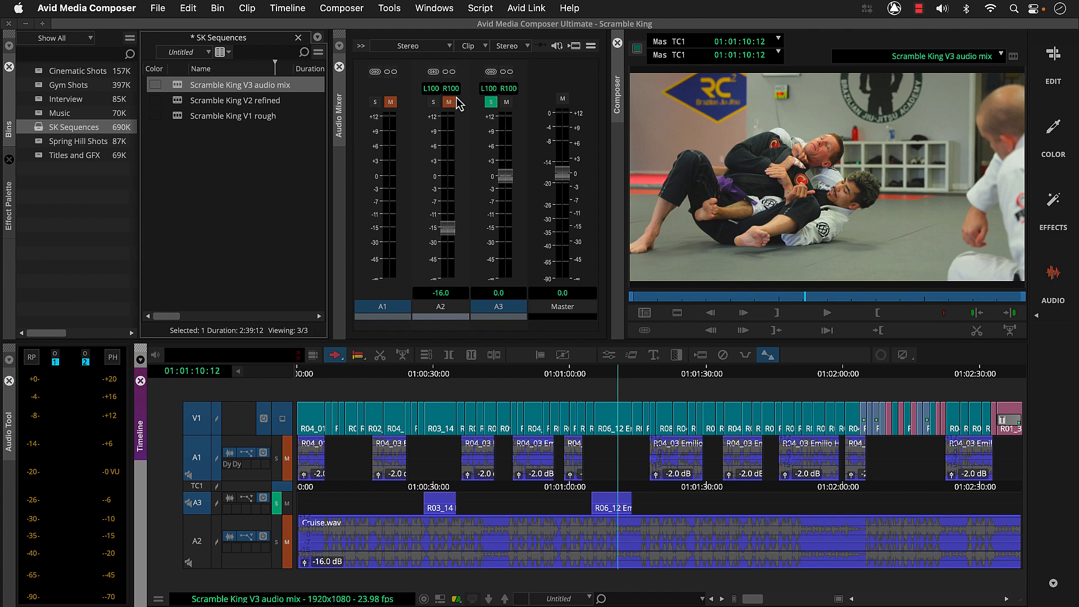
pyautogui.click(389, 8)
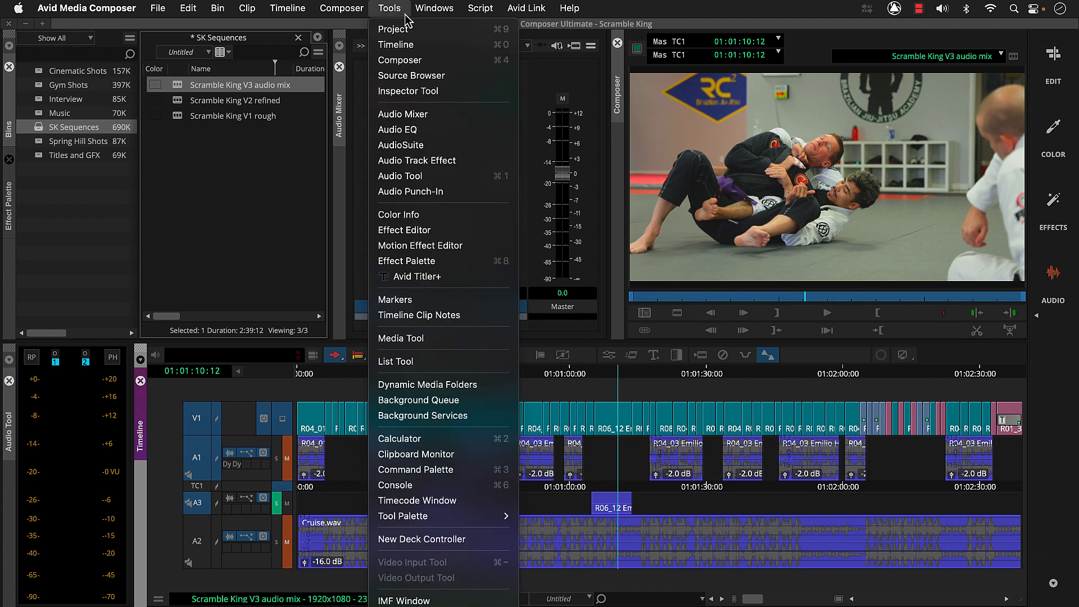
pyautogui.click(425, 130)
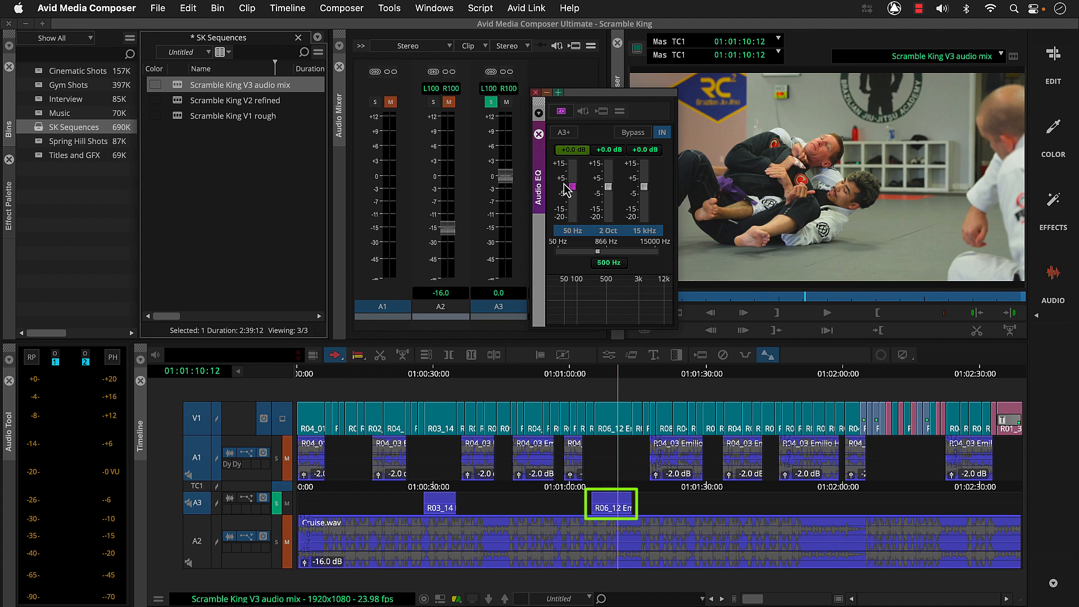
pyautogui.moveTo(572, 188); pyautogui.dragTo(572, 220)
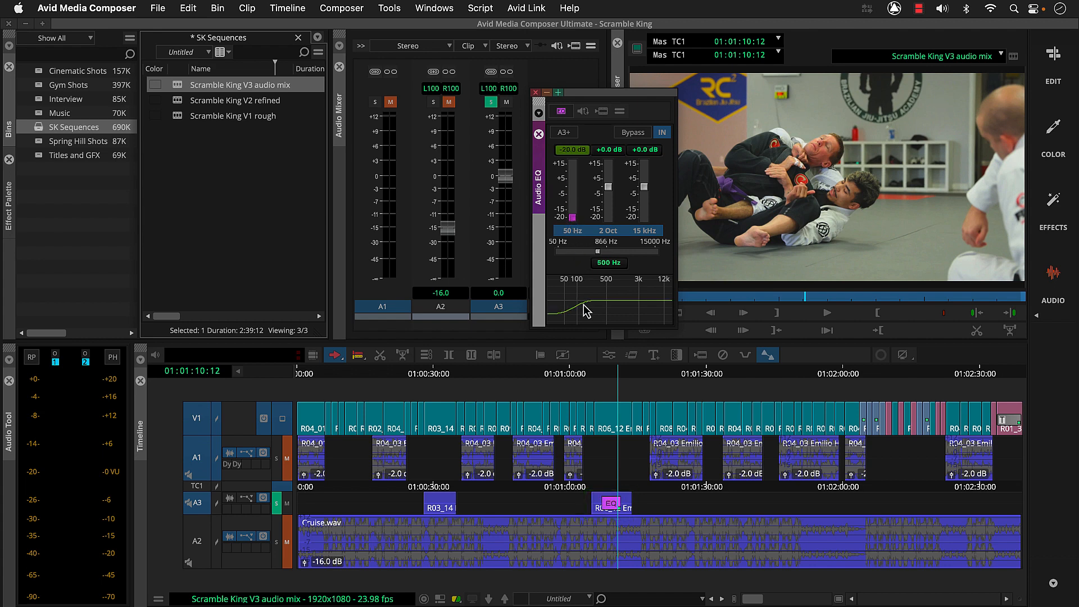
pyautogui.click(592, 375)
pyautogui.press('space')
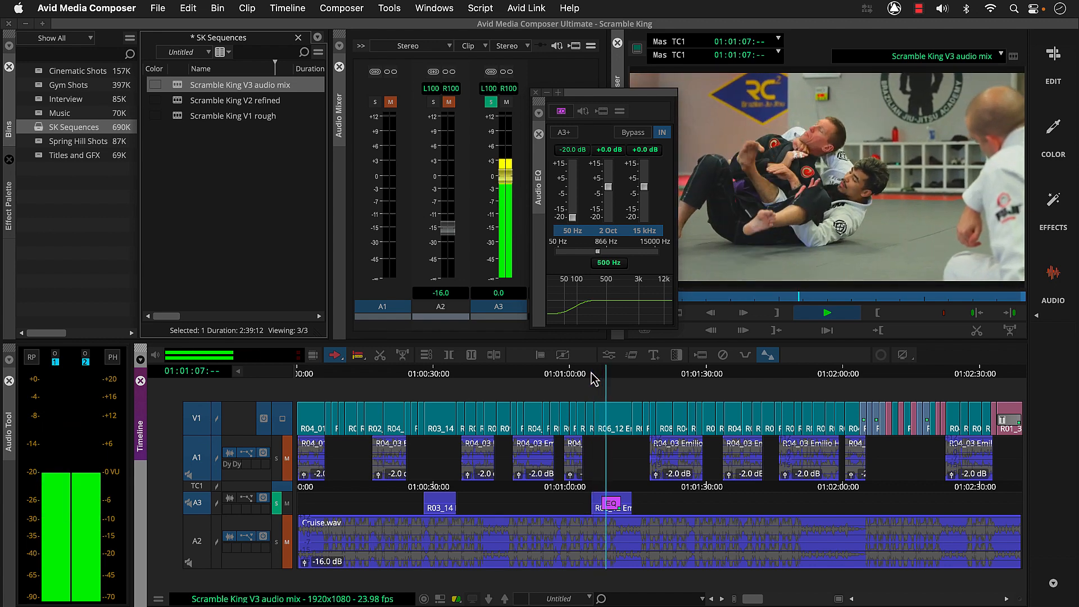
pyautogui.press('space')
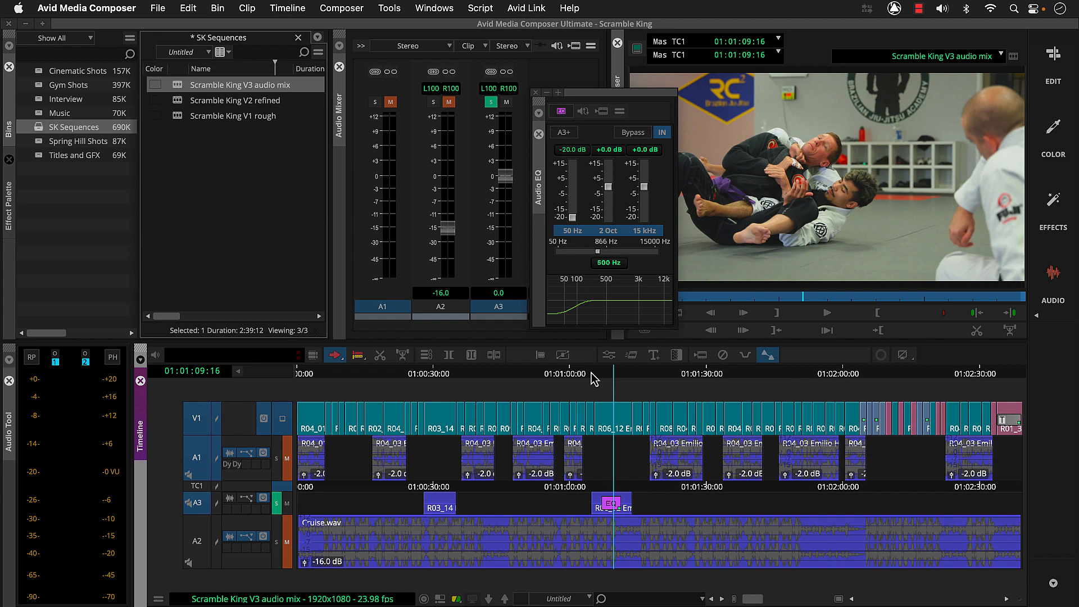
# - Change the R06_12 clip's low EQ band frequency to 80 Hz and play the clip again to check it
pyautogui.click(571, 235)
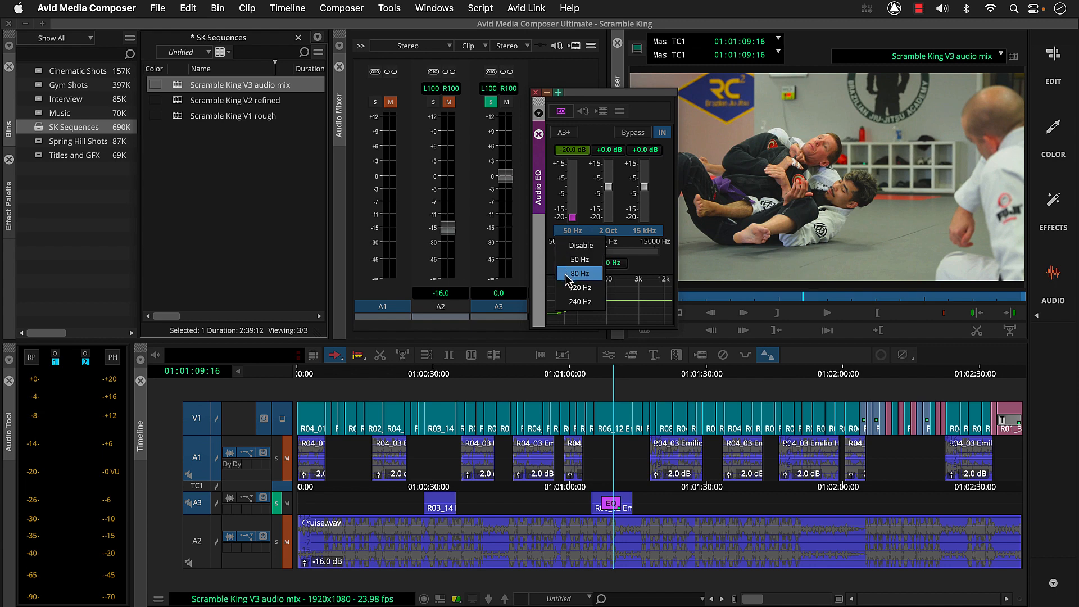
pyautogui.click(580, 273)
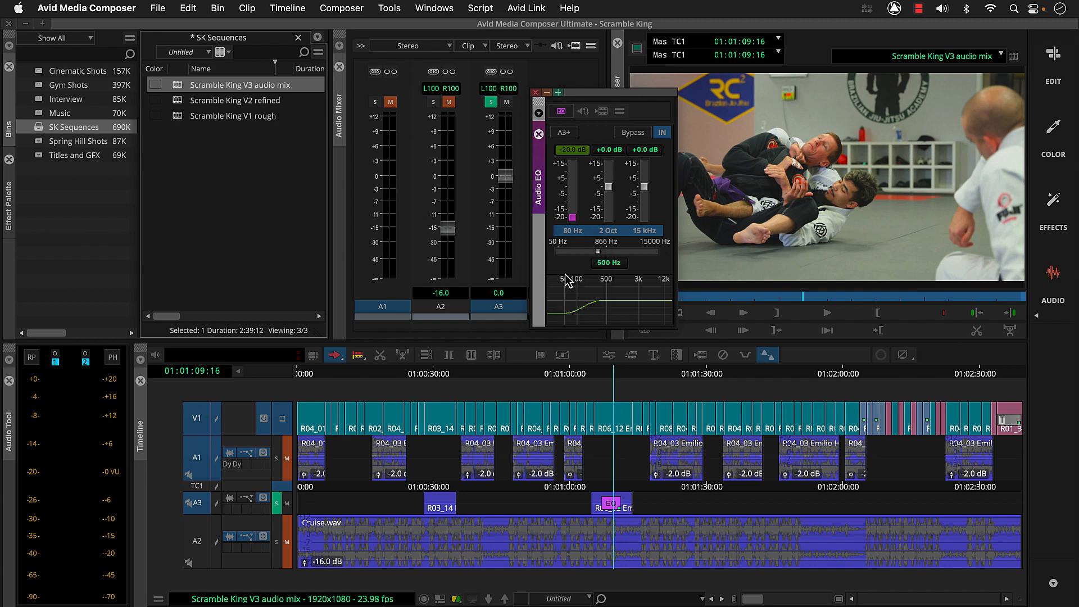
pyautogui.click(585, 376)
pyautogui.press('space')
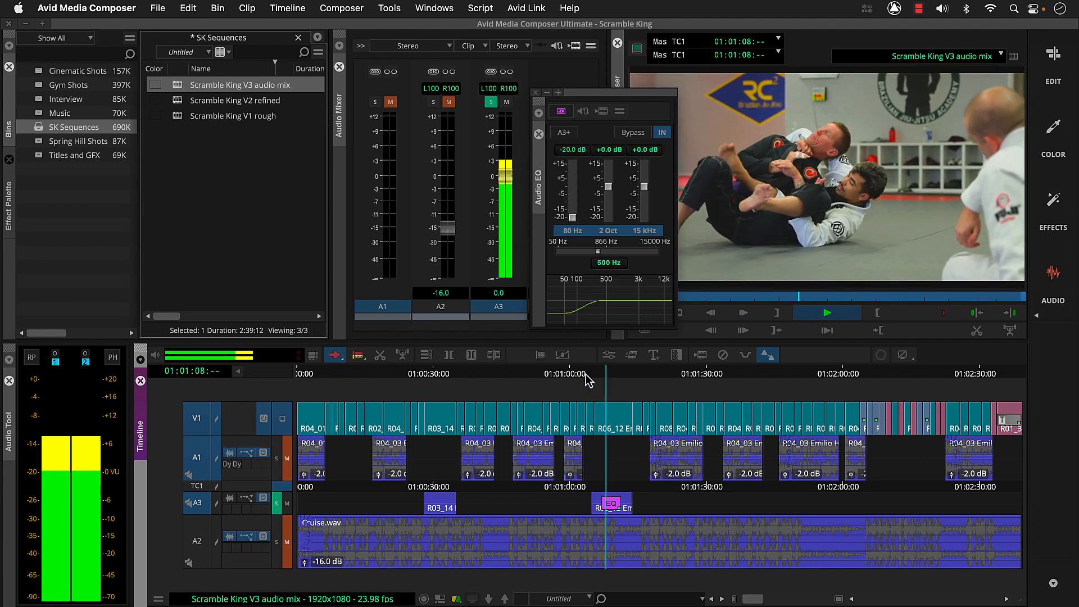
pyautogui.press('space')
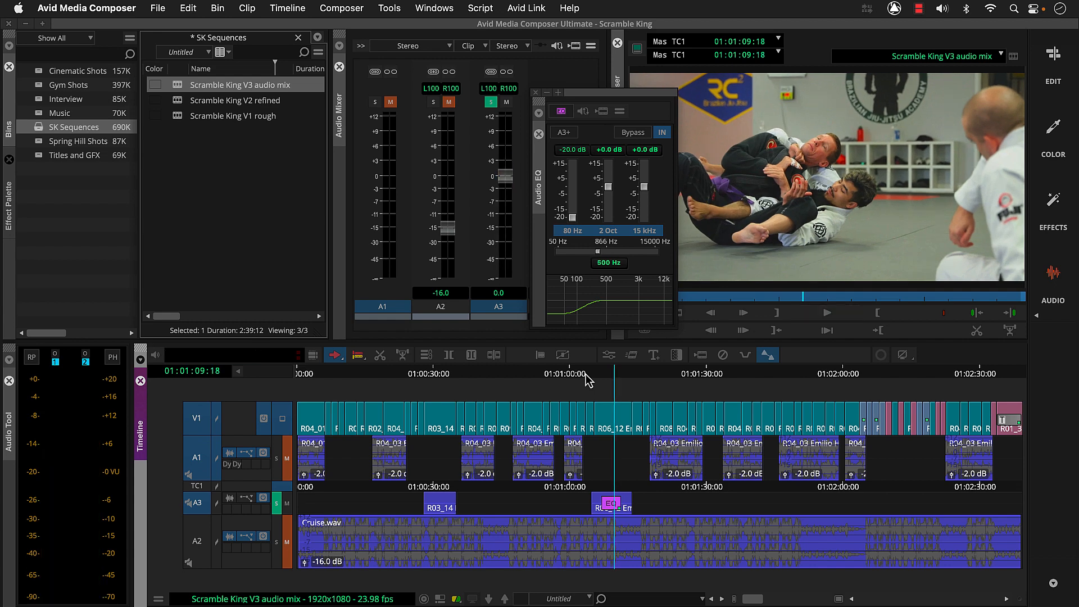
# - Play the R03_14 clip on A3 from its start to hear it without EQ
pyautogui.click(424, 373)
pyautogui.press('space')
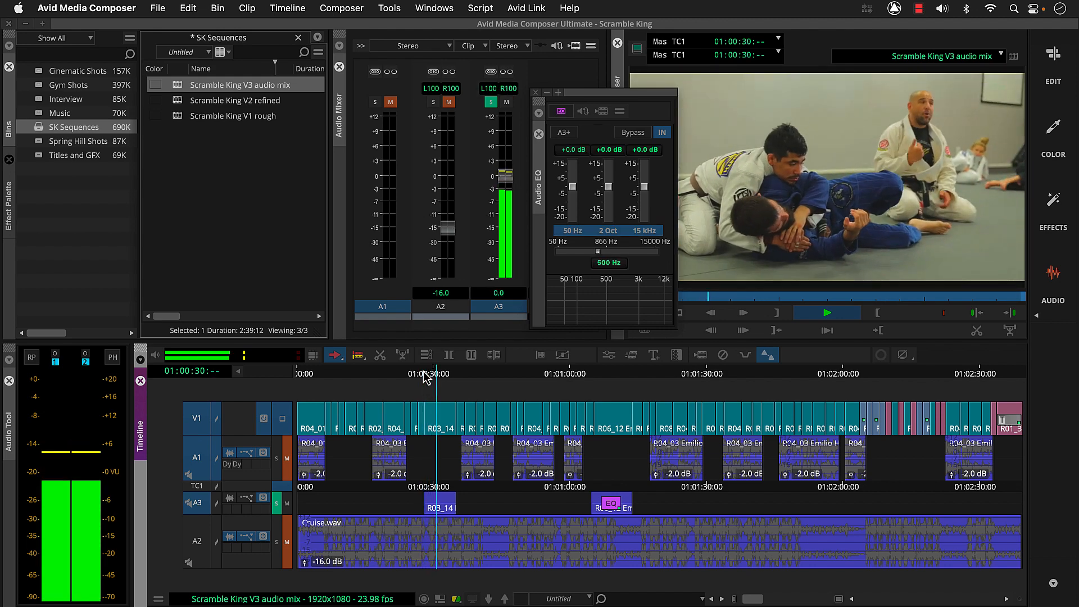
pyautogui.press('space')
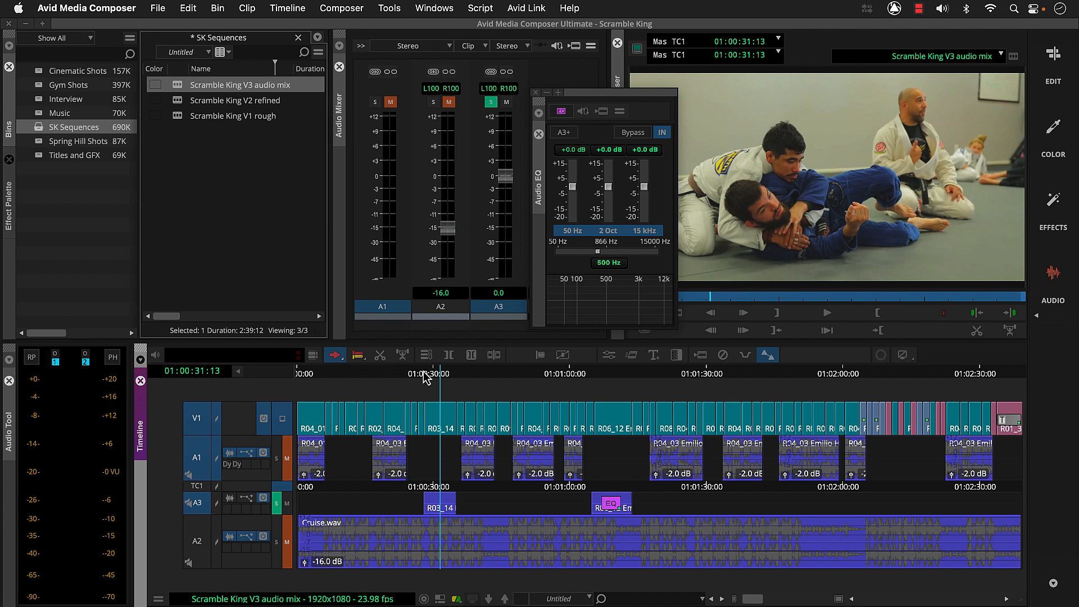
# - Apply the Male Voice with Presence EQ template to the R03_14 clip on A3 and play it to check the sound
pyautogui.click(620, 114)
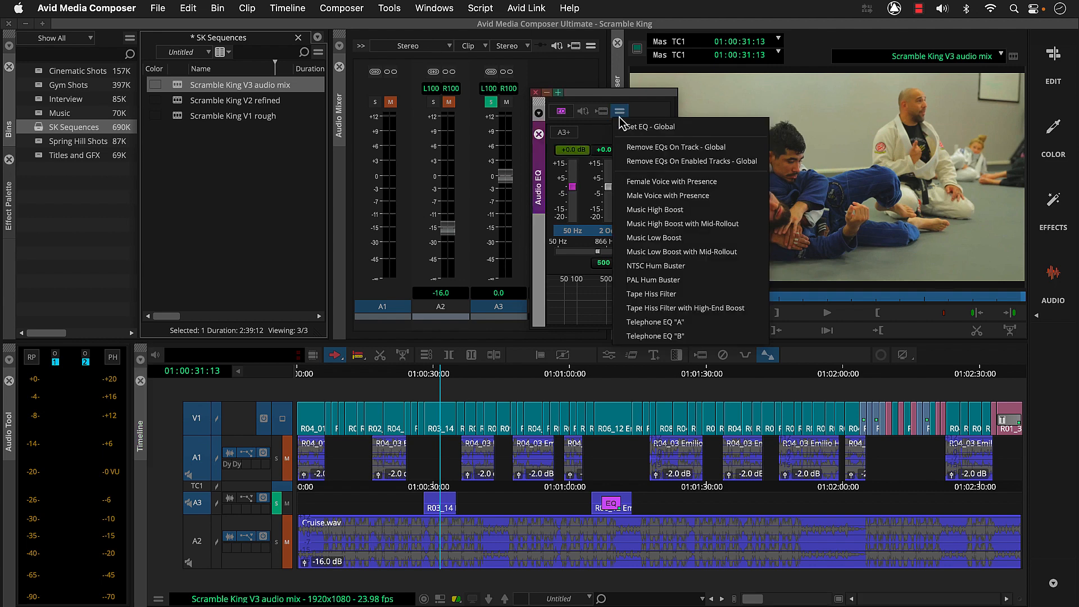
pyautogui.click(625, 196)
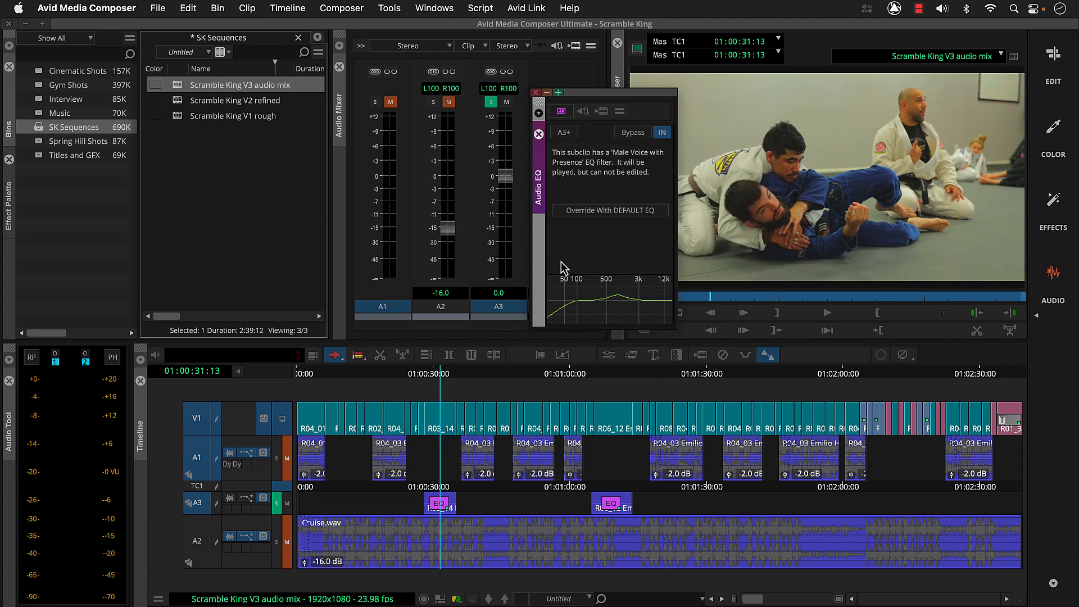
pyautogui.click(422, 375)
pyautogui.press('space')
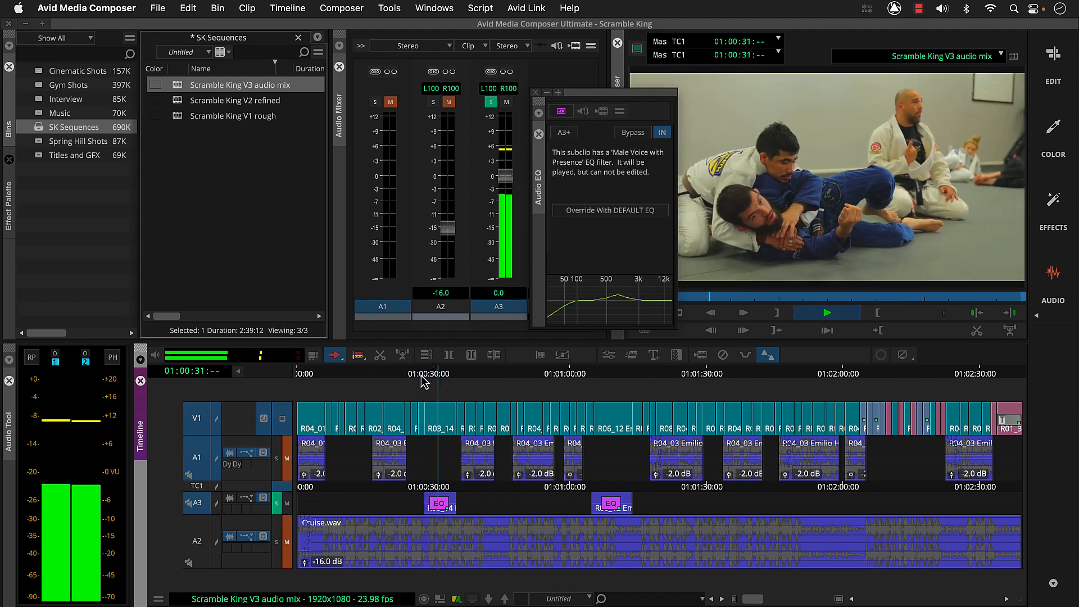
# - Stop playback and close the Audio EQ tool
pyautogui.press('space')
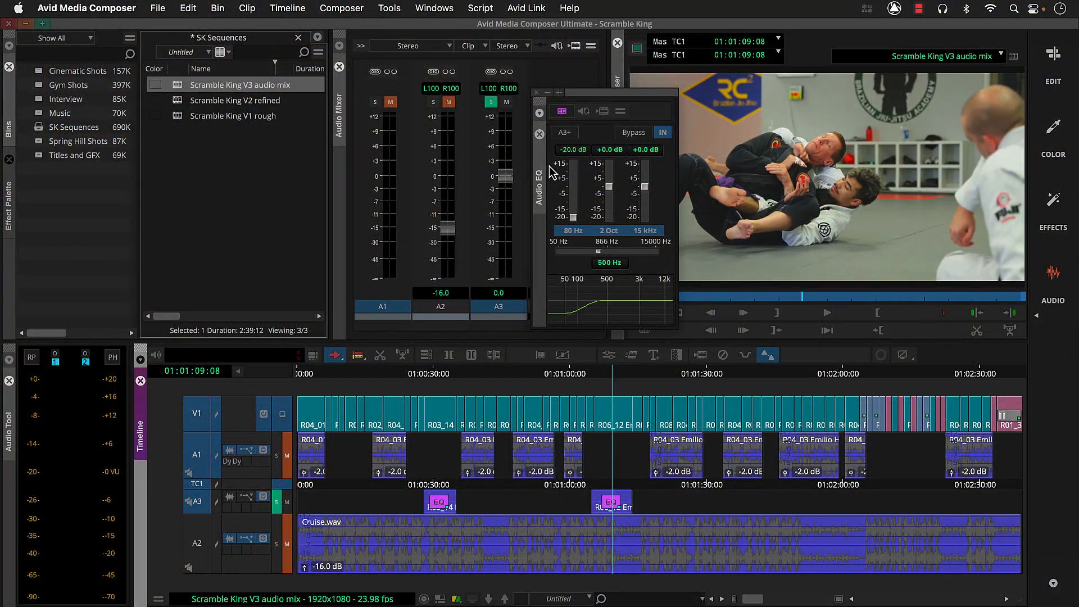
pyautogui.click(537, 93)
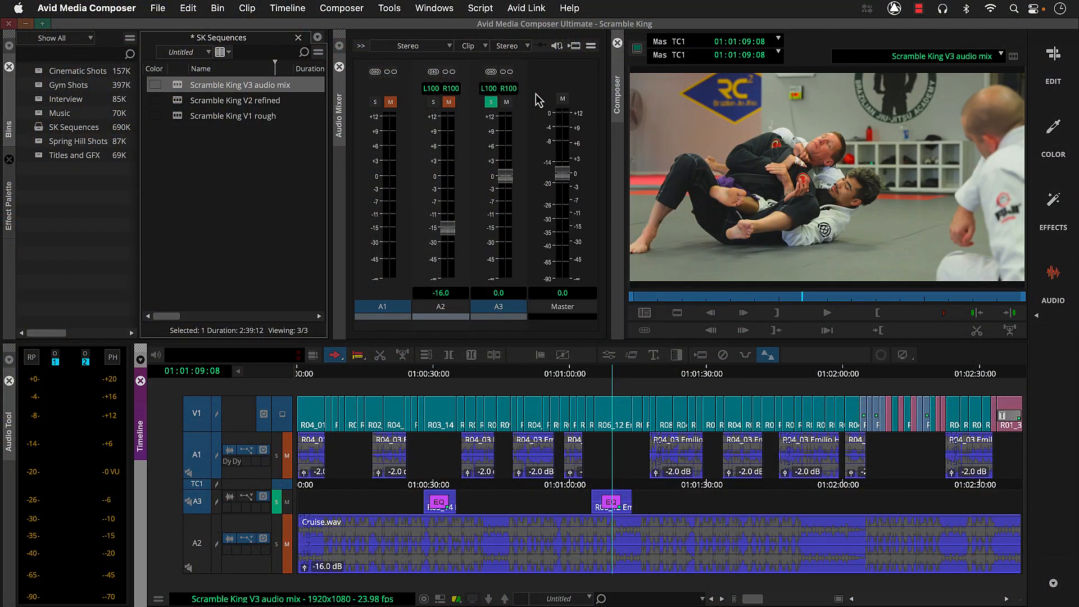
# - Reset the Cruise.wav clip gain on A2 to 0.0 dB, unsolo A3, and play the full mix from 01:00:13:02
pyautogui.keyDown('alt'); pyautogui.click(305, 568); pyautogui.keyUp('alt')
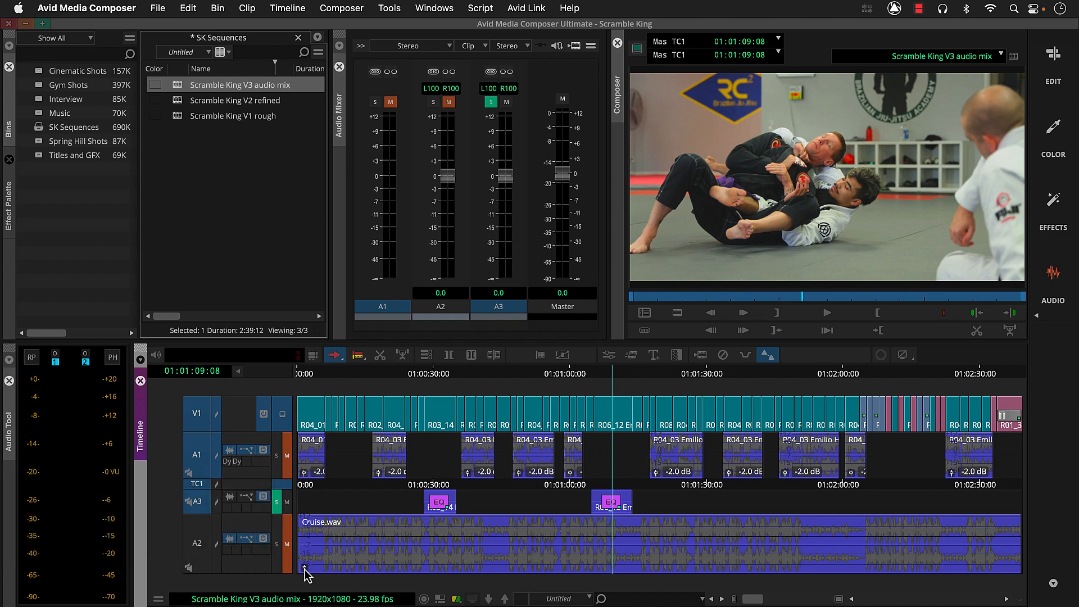
pyautogui.click(278, 506)
pyautogui.click(356, 485)
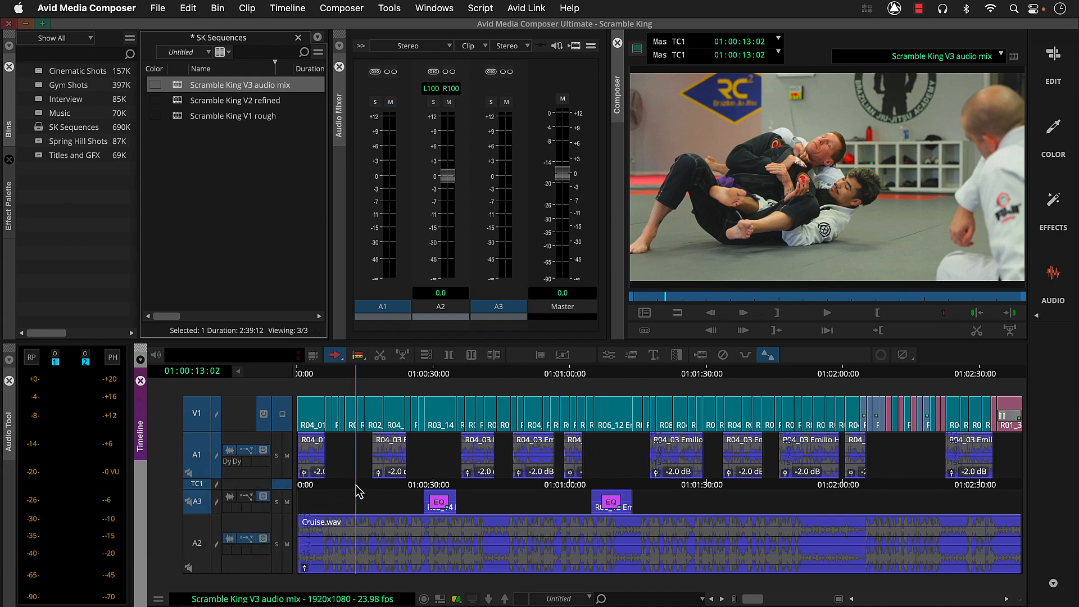
pyautogui.press('space')
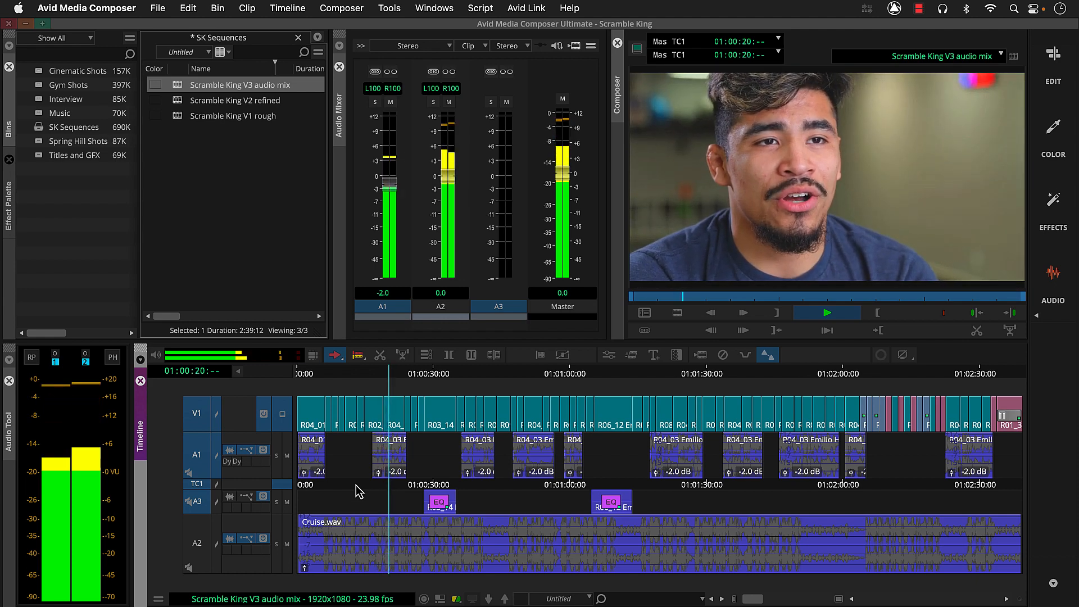
pyautogui.press('space')
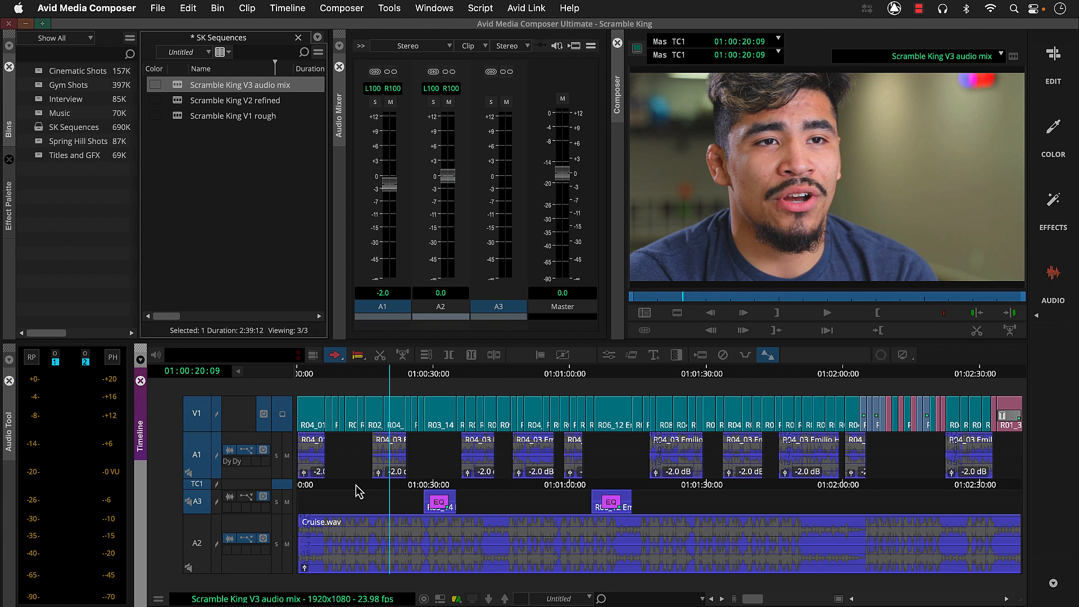
# - Solo A2, set the Cruise.wav clip gain to -18.1 dB, and play the music alone to check its level
pyautogui.click(276, 544)
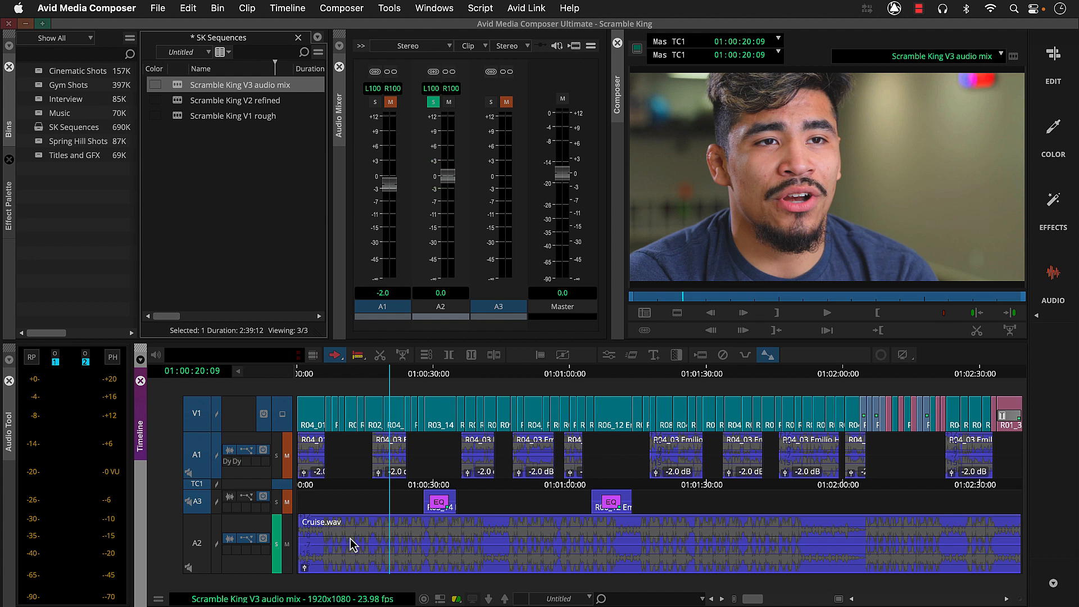
pyautogui.moveTo(351, 544); pyautogui.dragTo(355, 563)
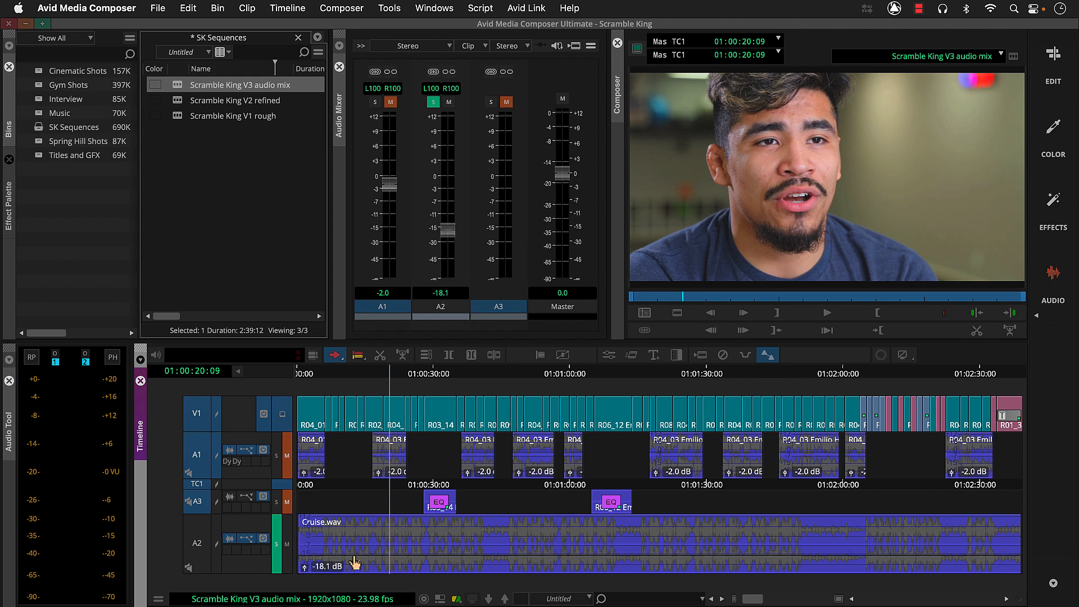
pyautogui.press('space')
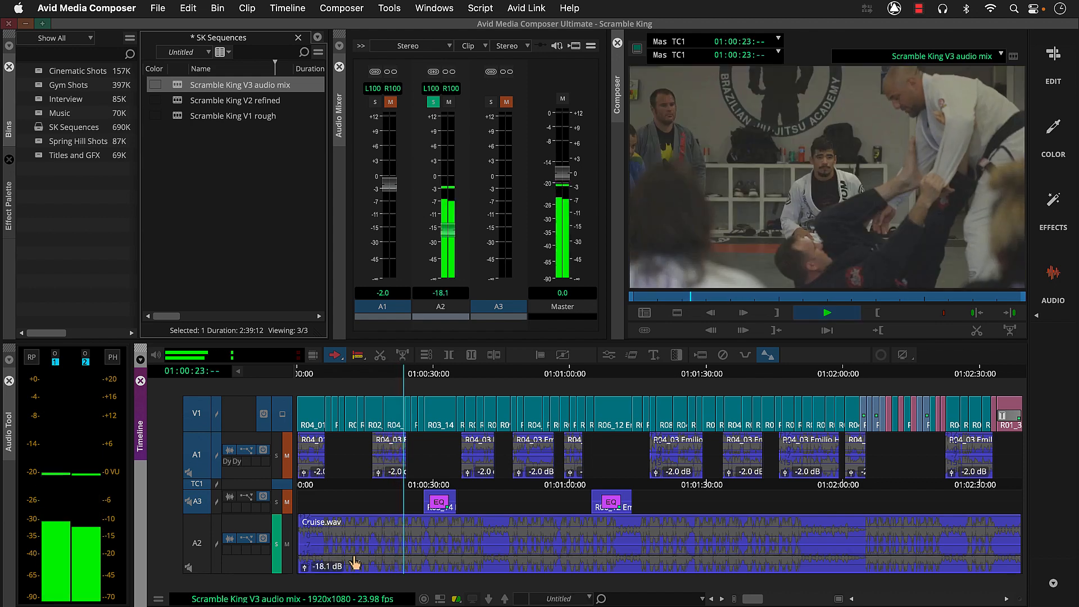
pyautogui.press('space')
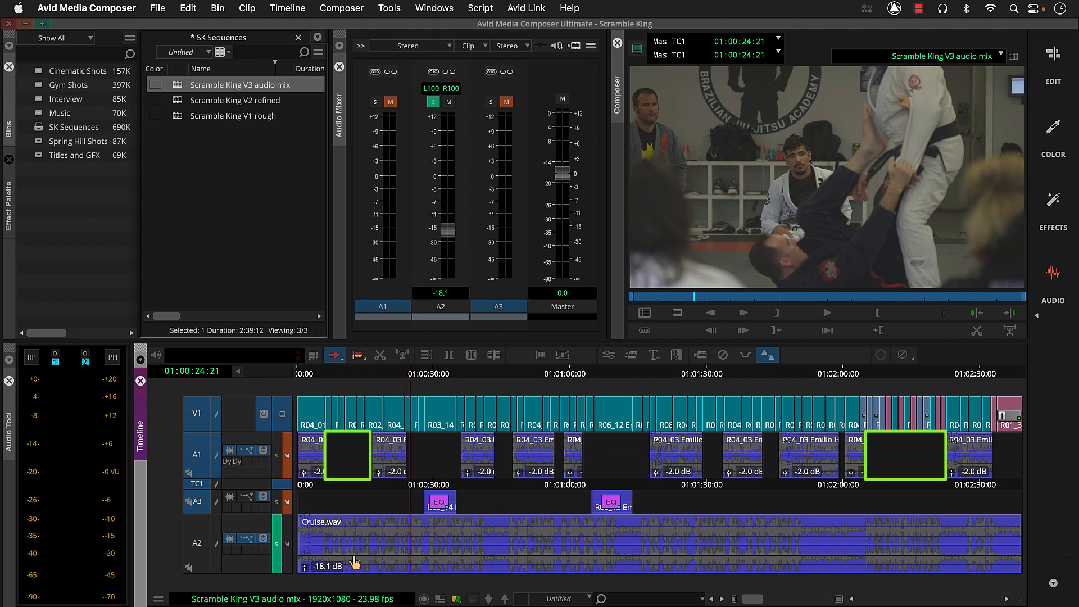
# - Switch the A2 track's display from Clip Gain to Volume automation
pyautogui.click(244, 540)
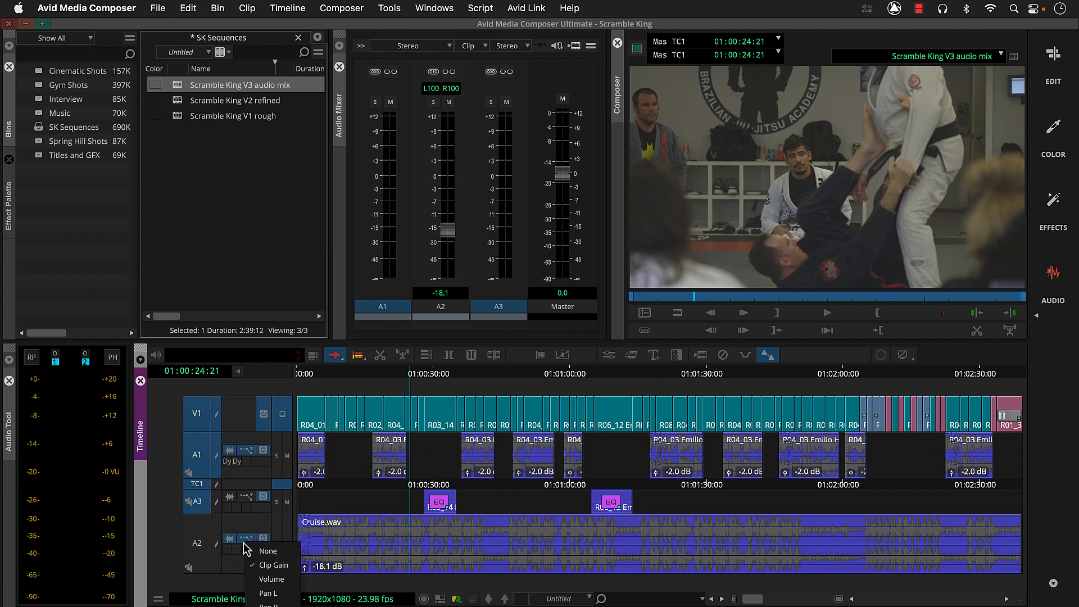
pyautogui.click(255, 582)
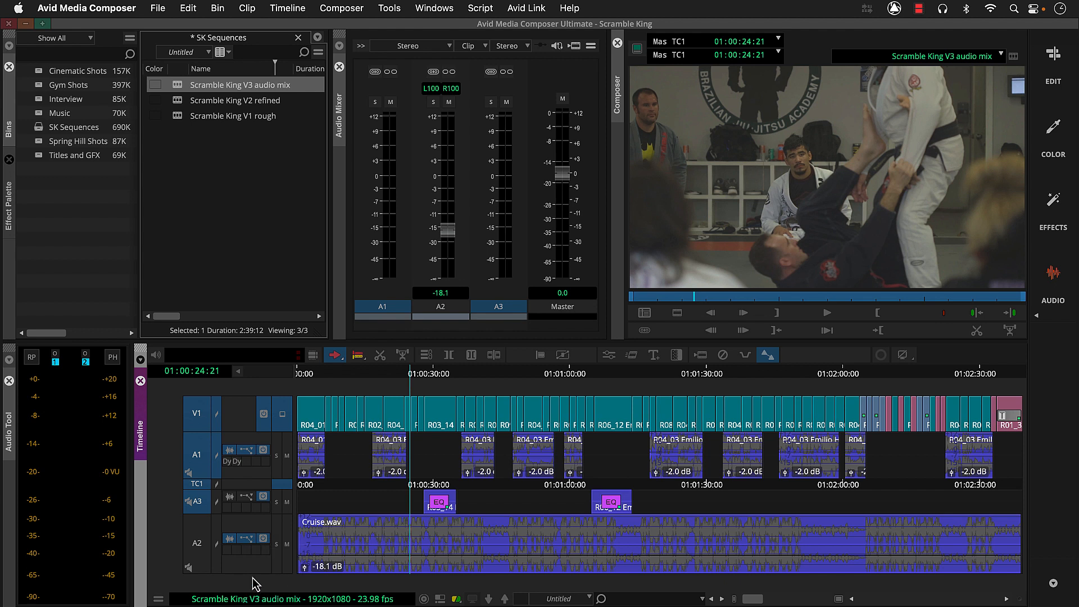
# - Leave only the A2 audio track selected by deselecting A3, A1 and V1, and turn off the Lift/Overwrite segment mode
pyautogui.click(201, 556)
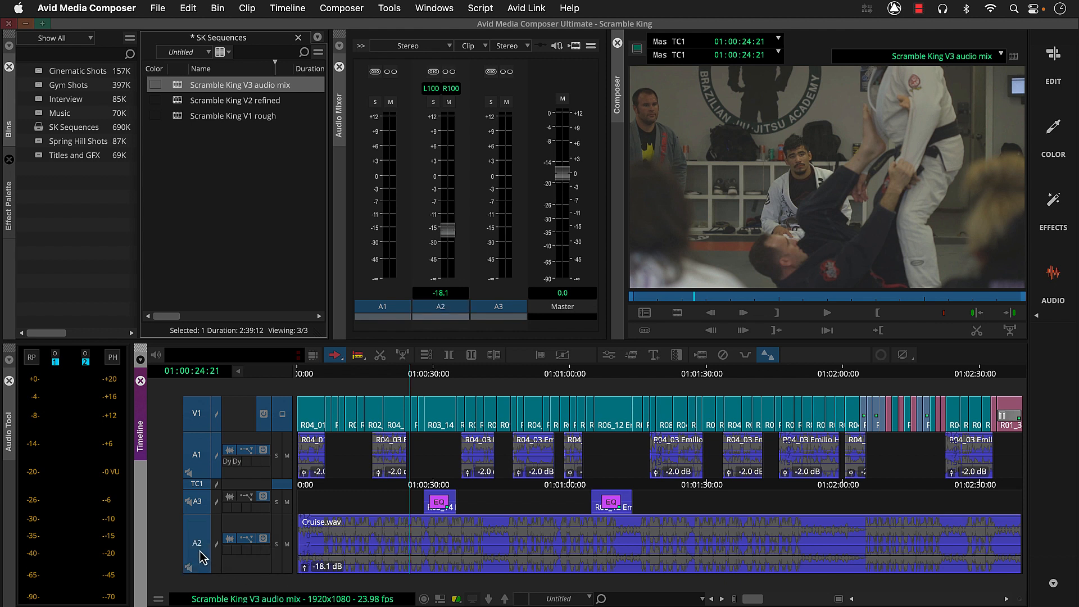
pyautogui.click(200, 511)
pyautogui.click(201, 475)
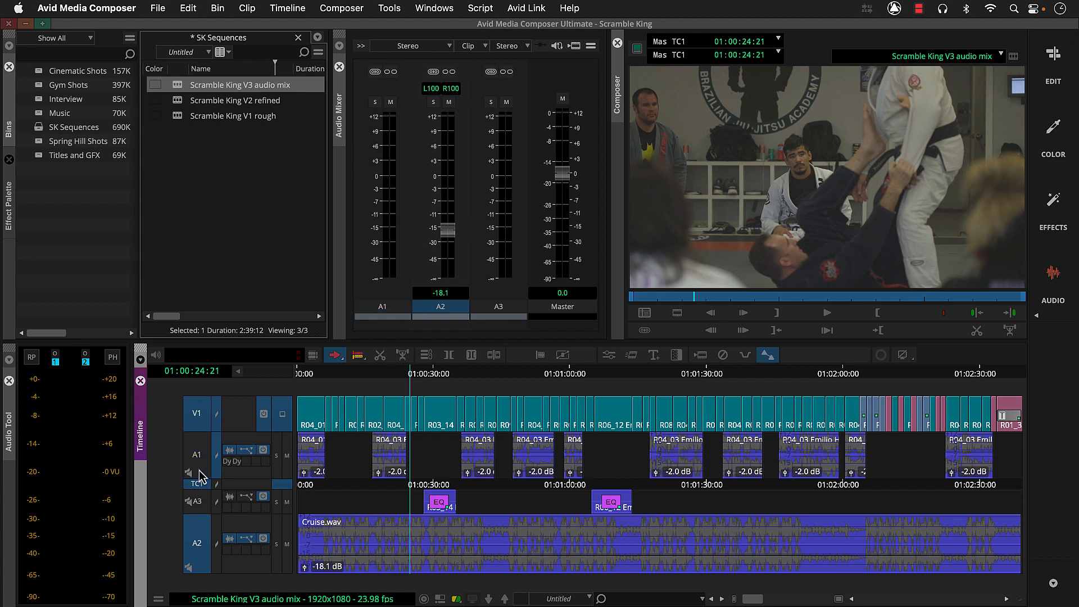
pyautogui.click(203, 428)
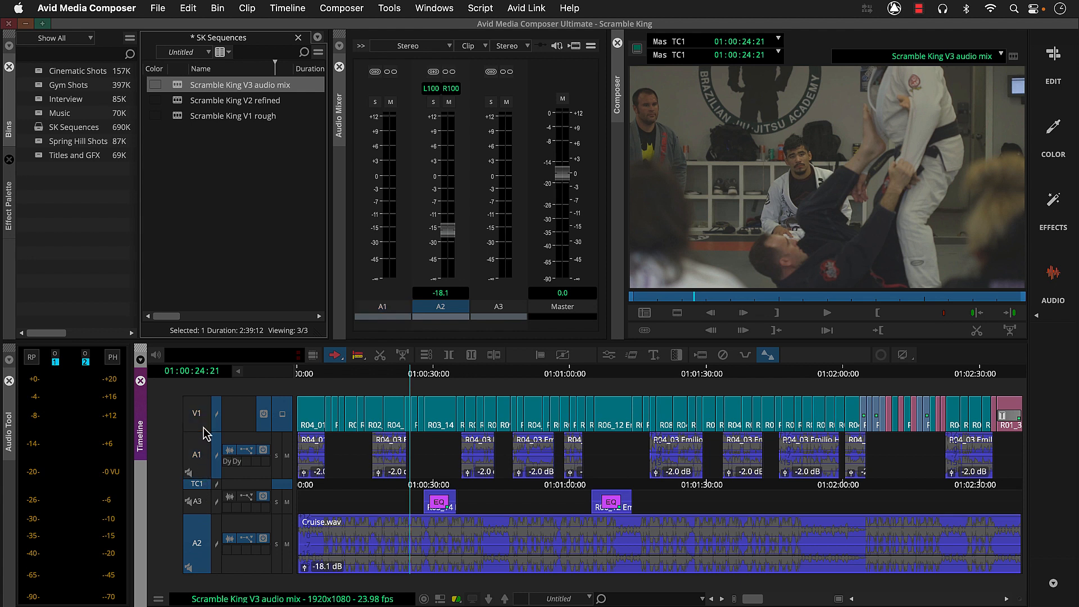
pyautogui.click(332, 362)
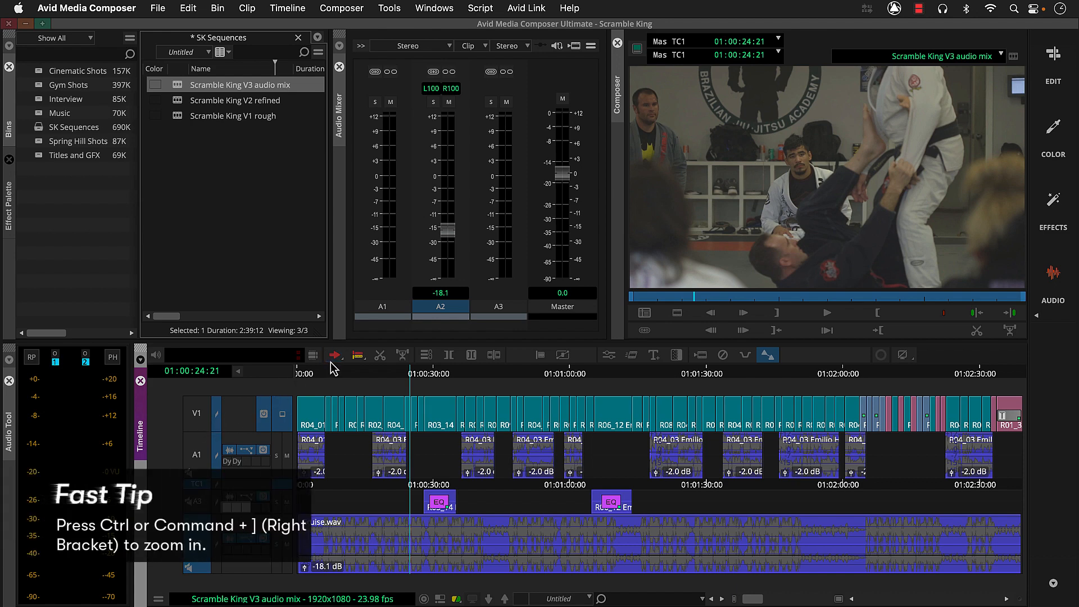
# - Add A2 volume keyframes at 01:00:05:00 and 01:00:06:11, and raise the second one to lift the music after the first dialogue clip
pyautogui.press('super+bracketright')
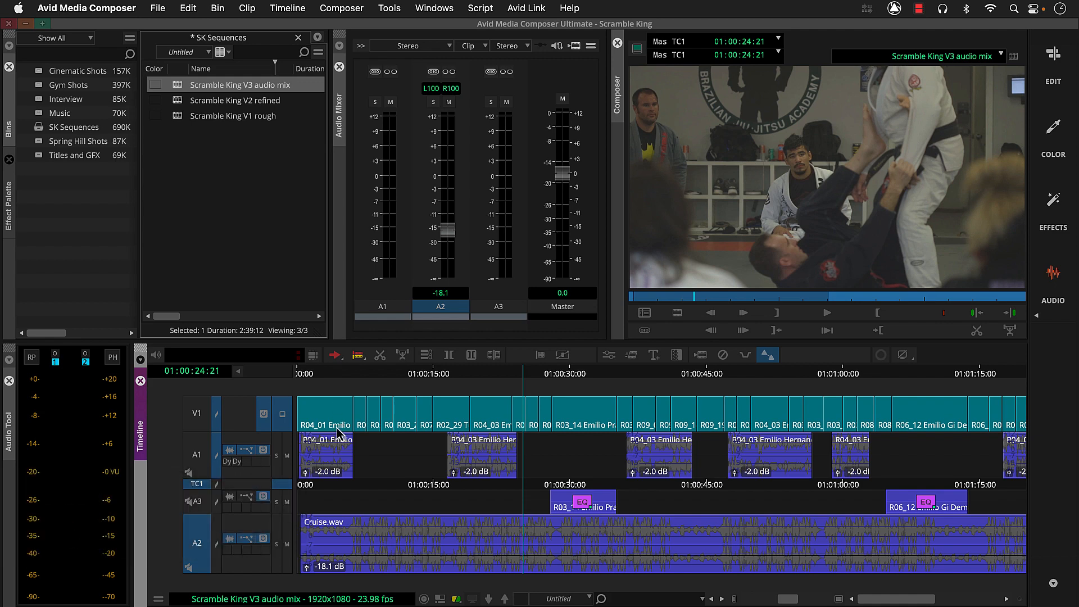
pyautogui.click(342, 486)
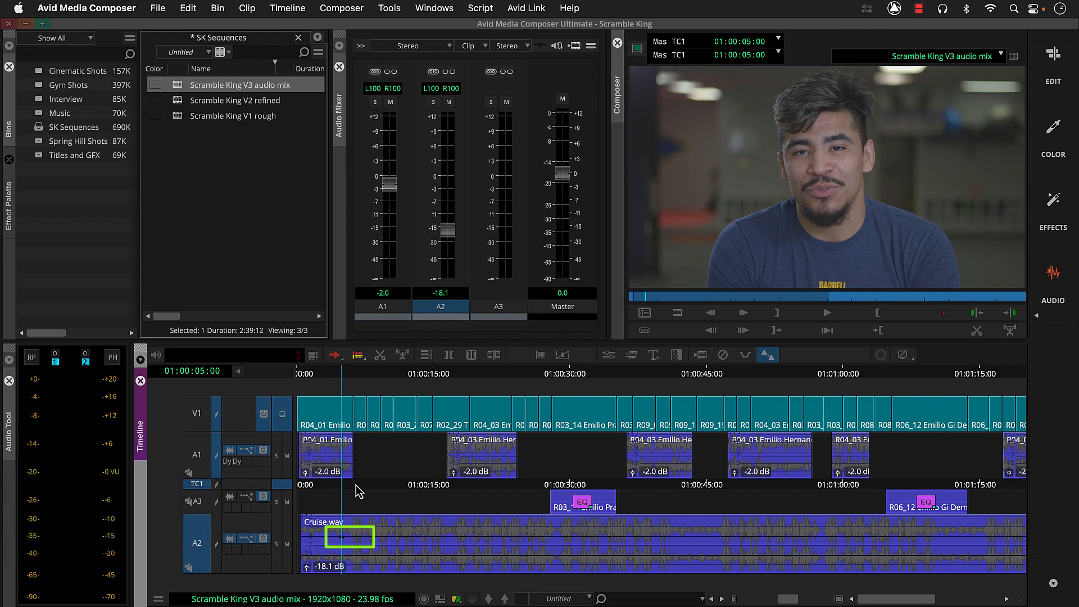
pyautogui.press('space')
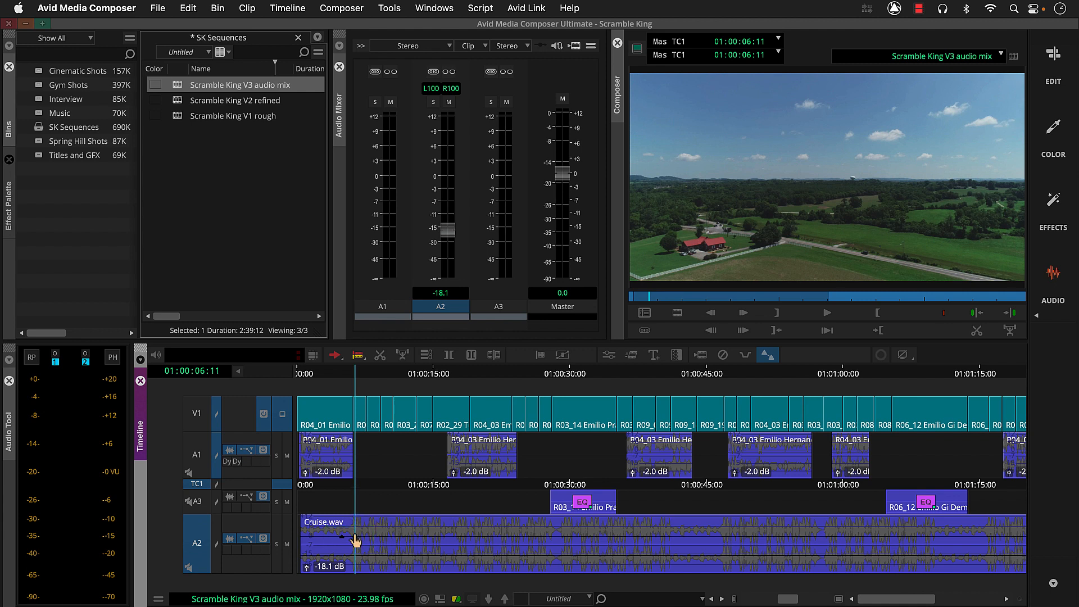
pyautogui.moveTo(355, 541); pyautogui.dragTo(355, 528)
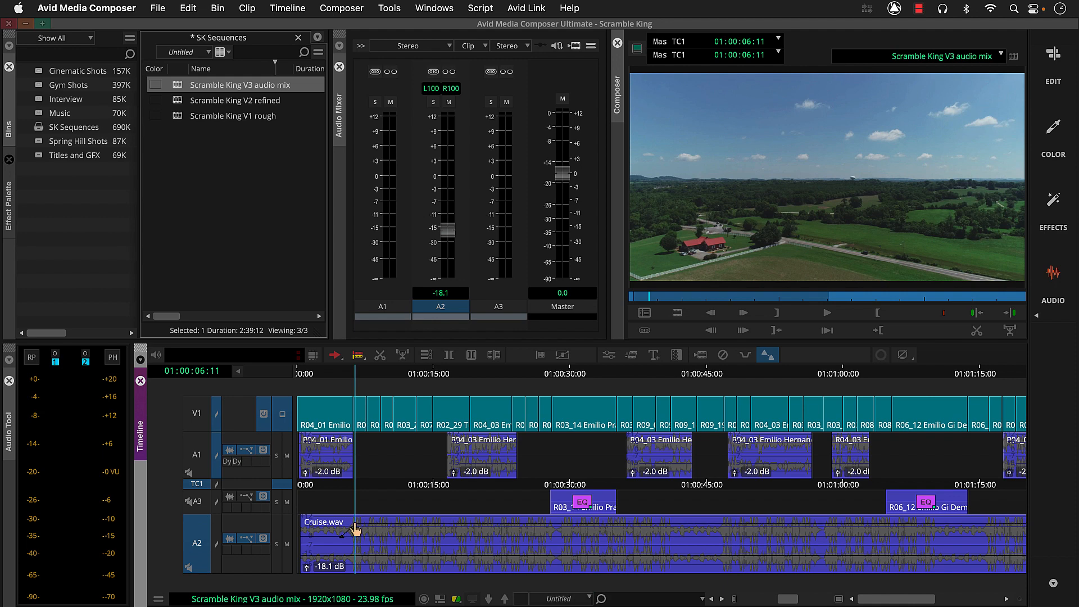
# - Add A2 volume keyframes at 01:00:16:01 and 01:00:18:14, and lower the second one back to the original music level
pyautogui.click(444, 531)
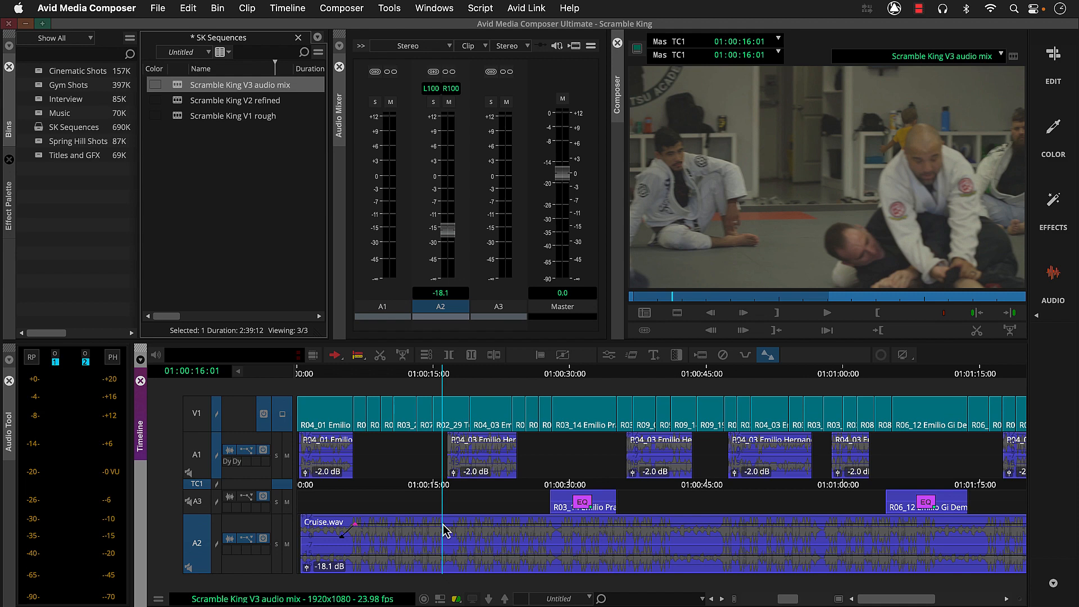
pyautogui.click(466, 531)
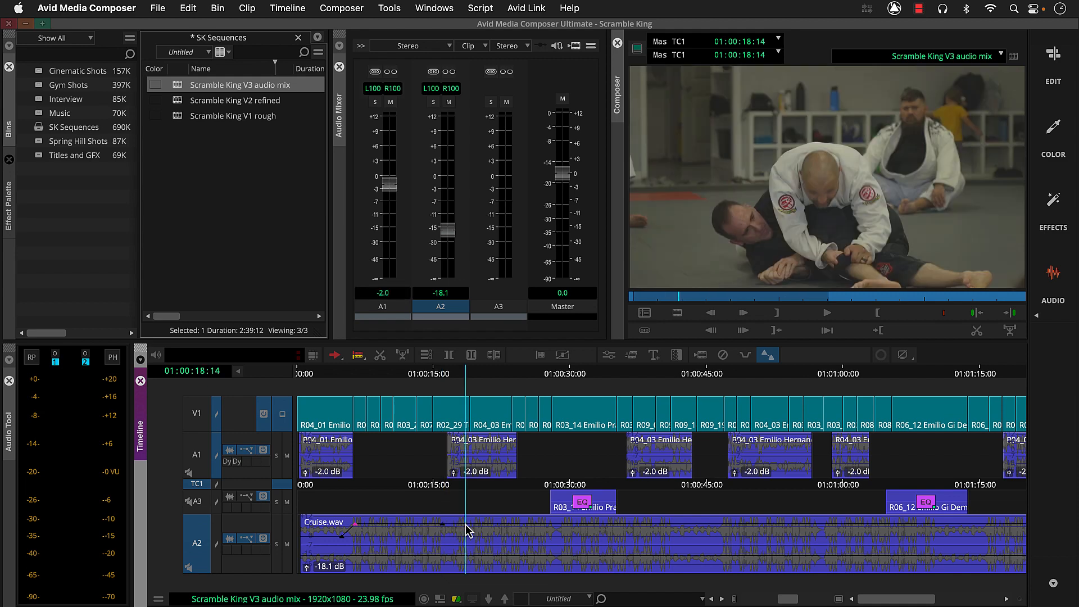
pyautogui.moveTo(466, 531); pyautogui.dragTo(468, 542)
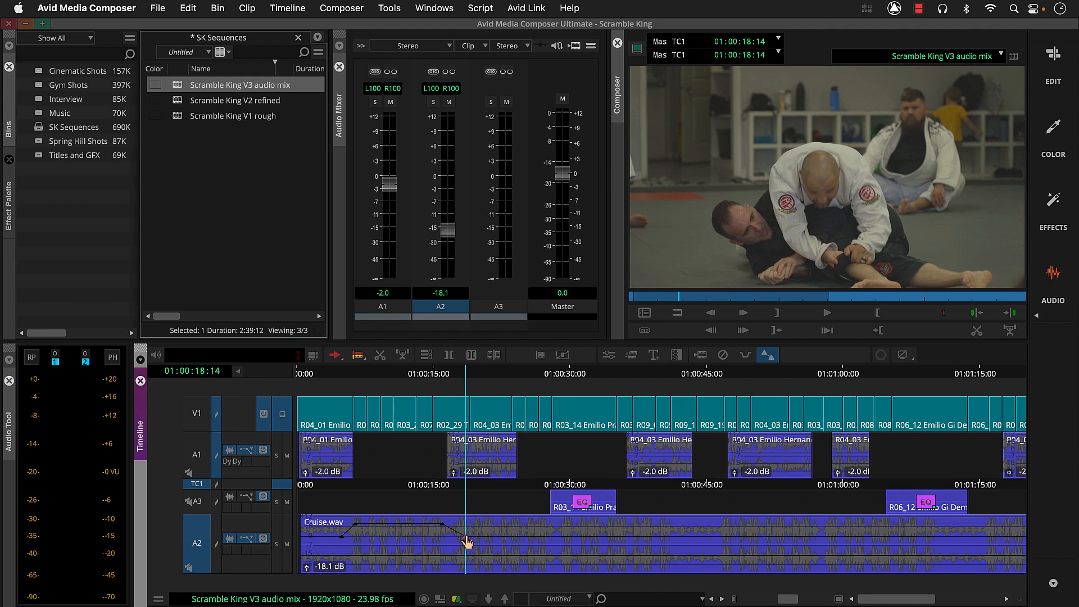
# - Play the first music rise and fall from near the sequence start, and move the last volume keyframe earlier to 01:00:17:04
pyautogui.click(312, 537)
pyautogui.press('space')
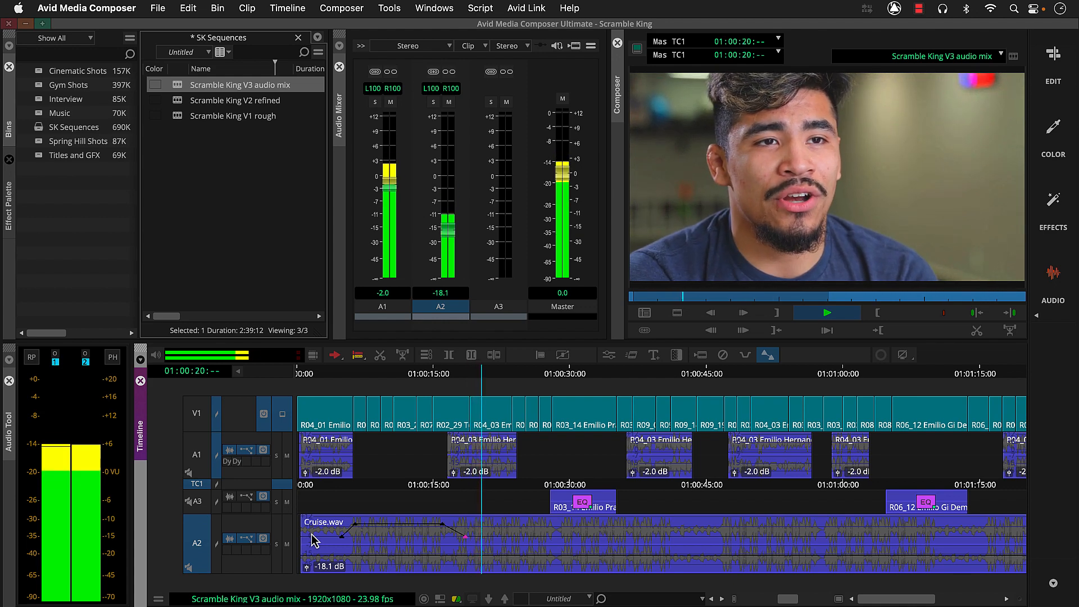
pyautogui.press('space')
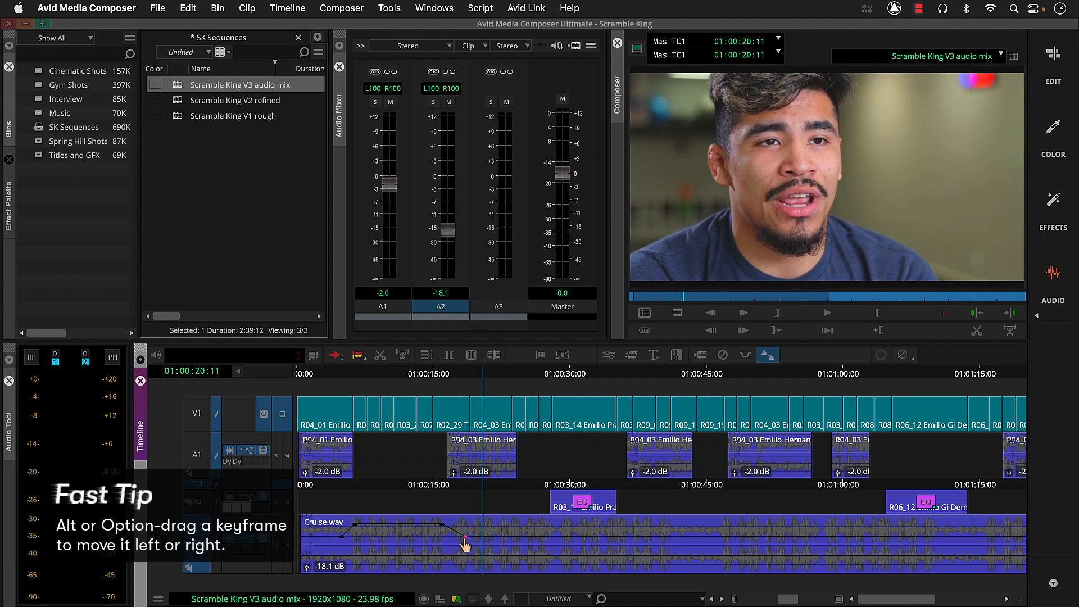
pyautogui.moveTo(466, 540); pyautogui.dragTo(455, 539)
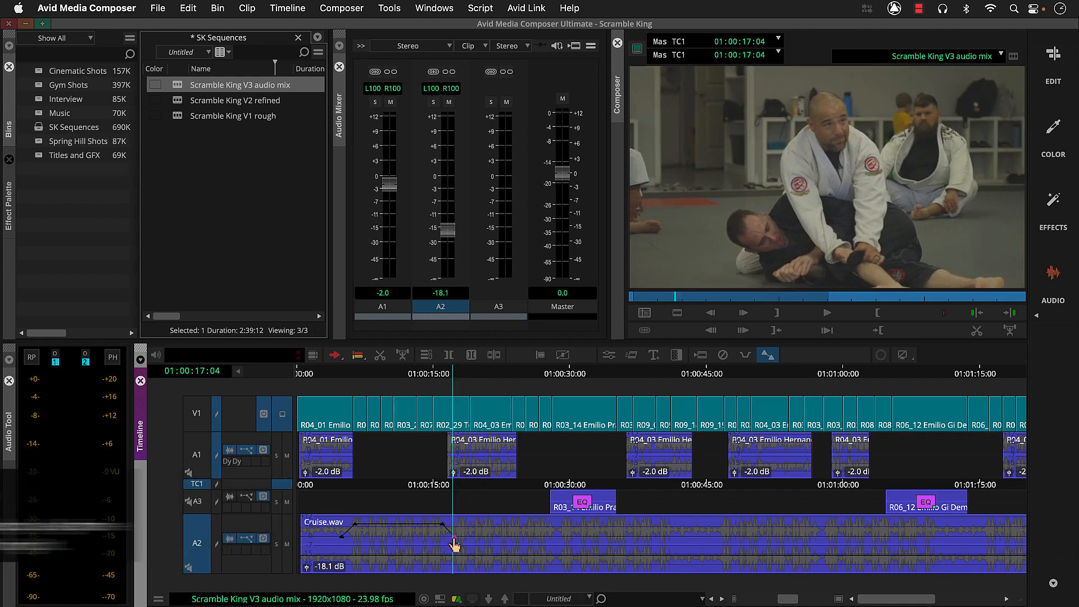
# - Add A2 volume keyframes at 01:02:04:15 and 01:02:05:03, and raise the second one to lift the music where the dialogue ends
pyautogui.press('super+bracketleft')
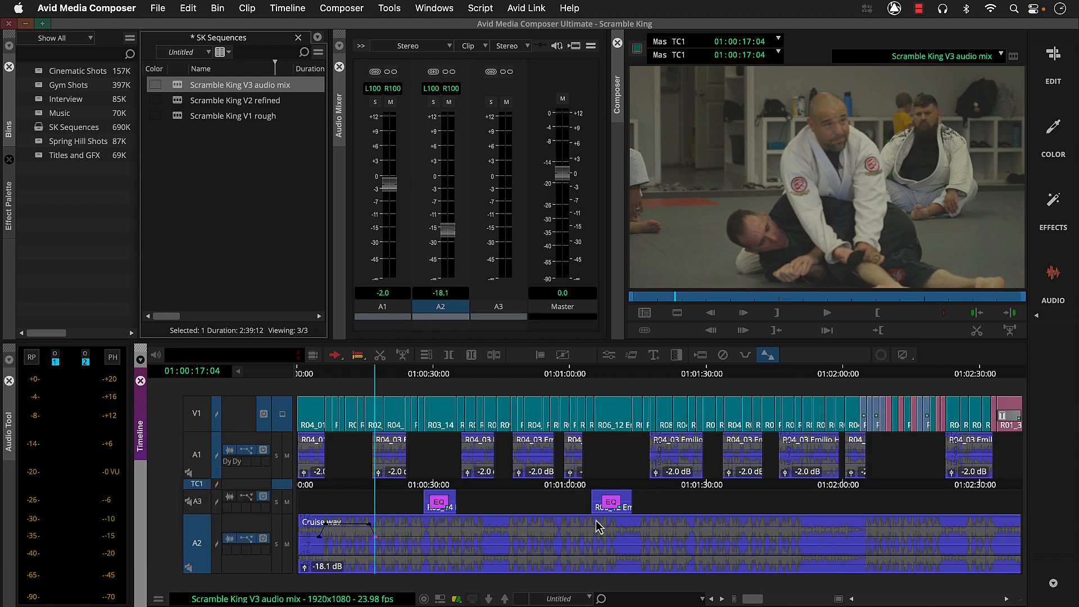
pyautogui.click(865, 488)
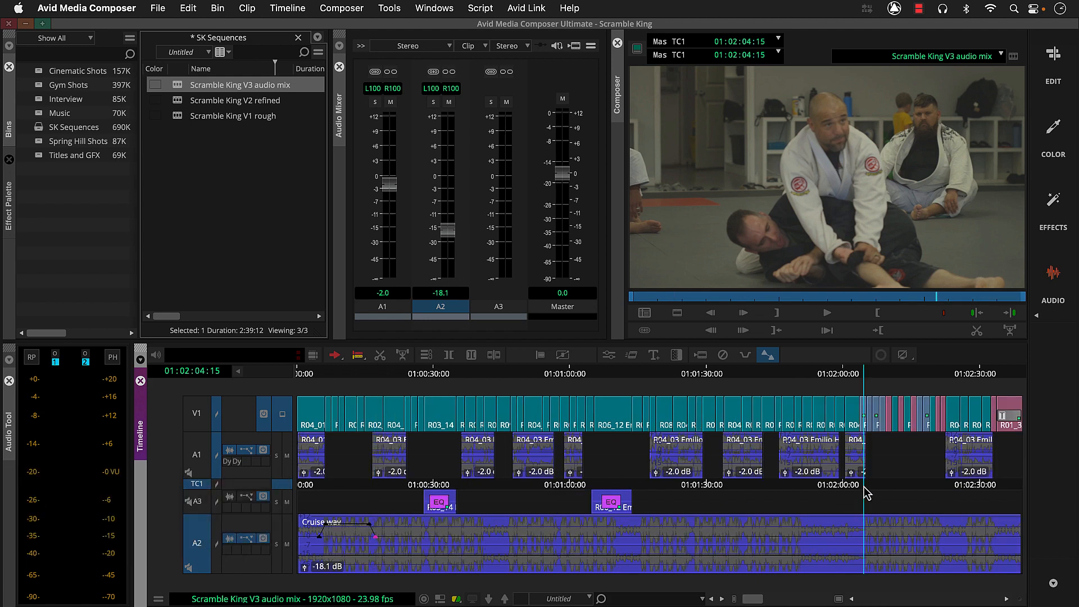
pyautogui.press('super+bracketright')
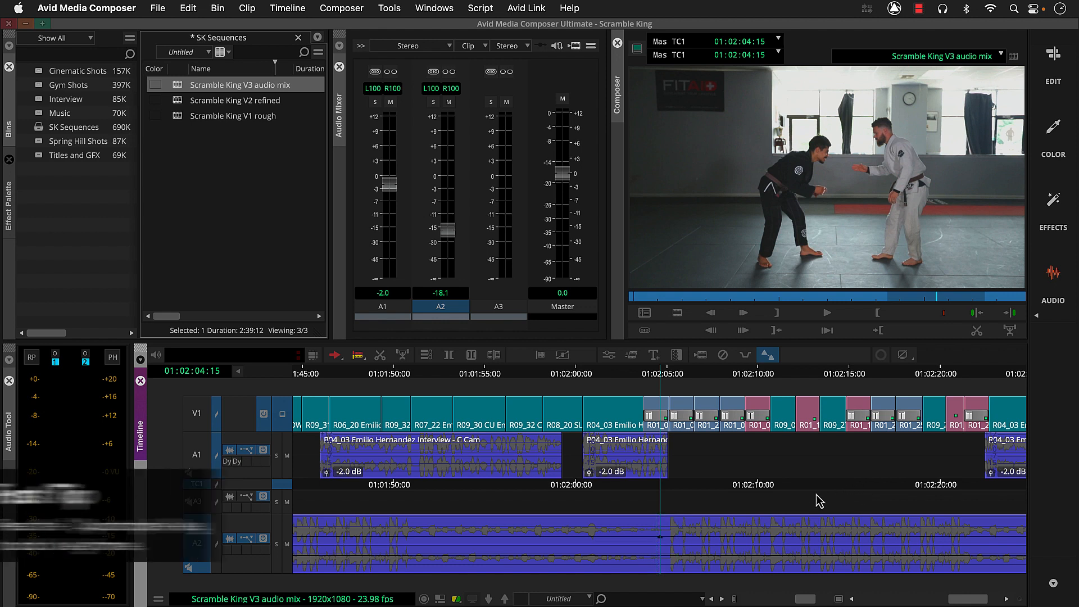
pyautogui.click(670, 525)
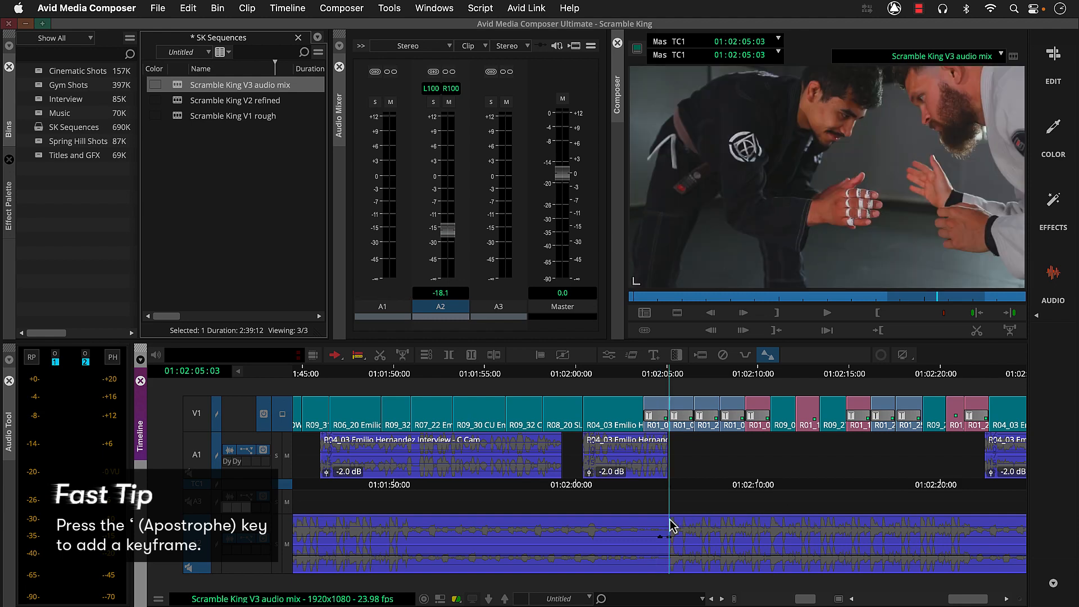
pyautogui.moveTo(669, 538); pyautogui.dragTo(671, 527)
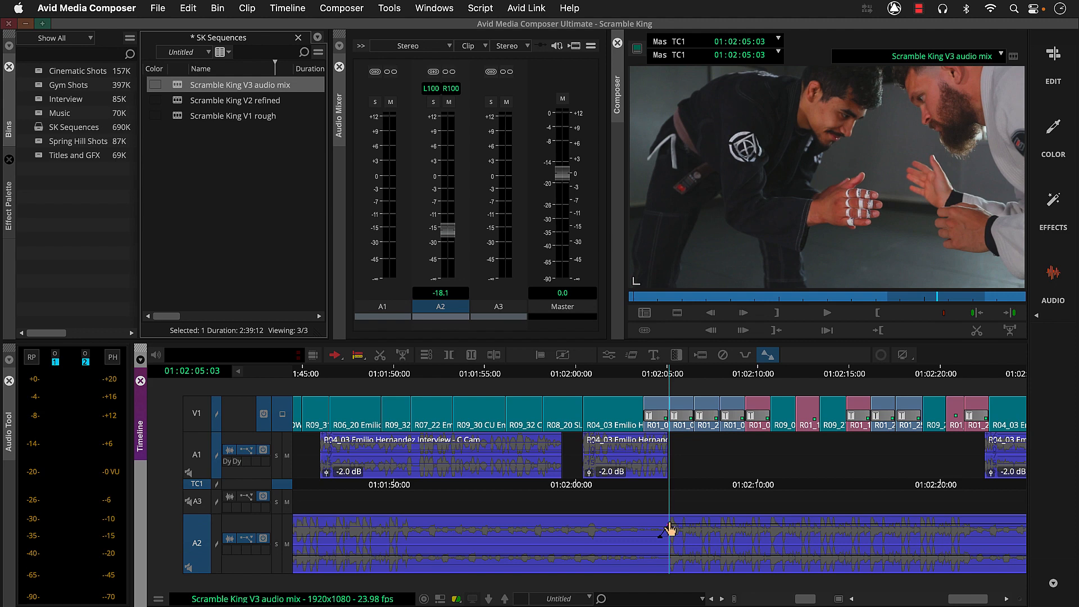
# - Add A2 volume keyframes at 01:02:21:23 and 01:02:22:19, and lower the second one back down under the final dialogue clip
pyautogui.click(976, 513)
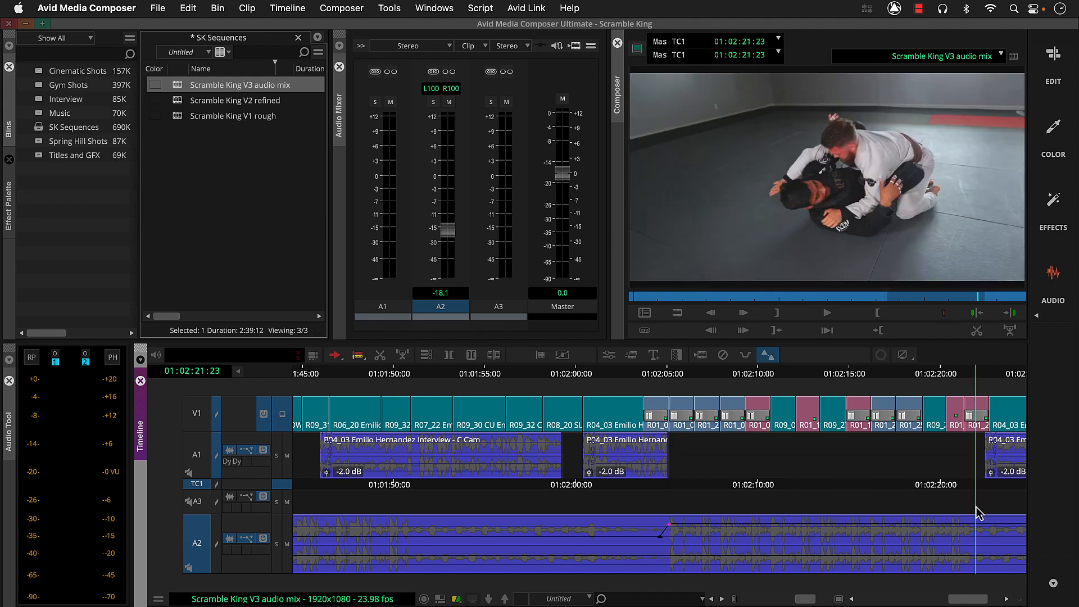
pyautogui.click(992, 505)
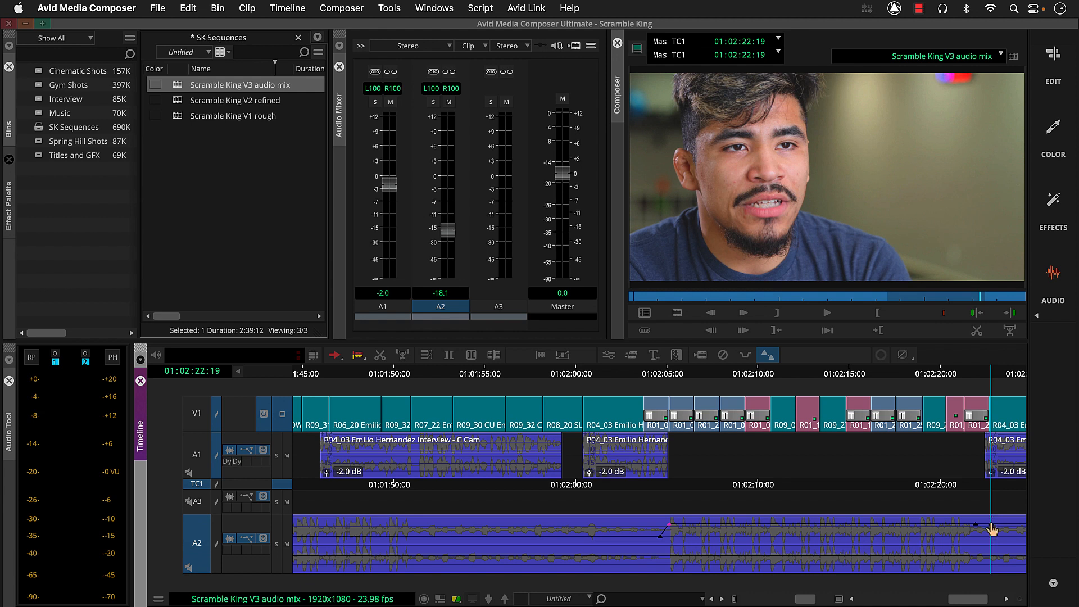
pyautogui.moveTo(992, 528); pyautogui.dragTo(993, 540)
# - Play from the dialogue clip before the second music rise through to the final dialogue clip to check the volume changes
pyautogui.click(626, 486)
pyautogui.press('space')
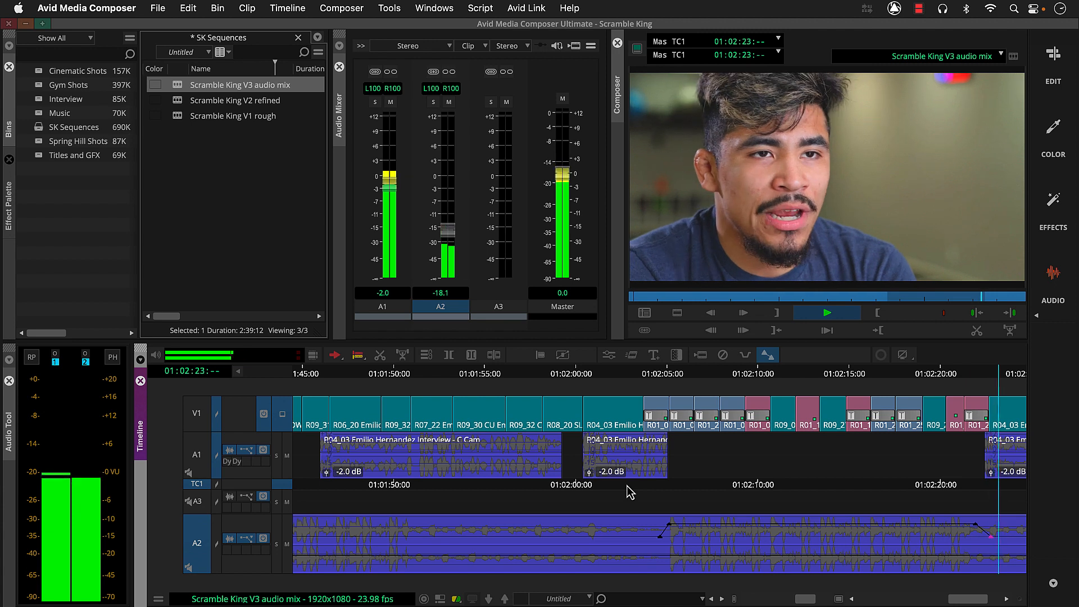
pyautogui.press('space')
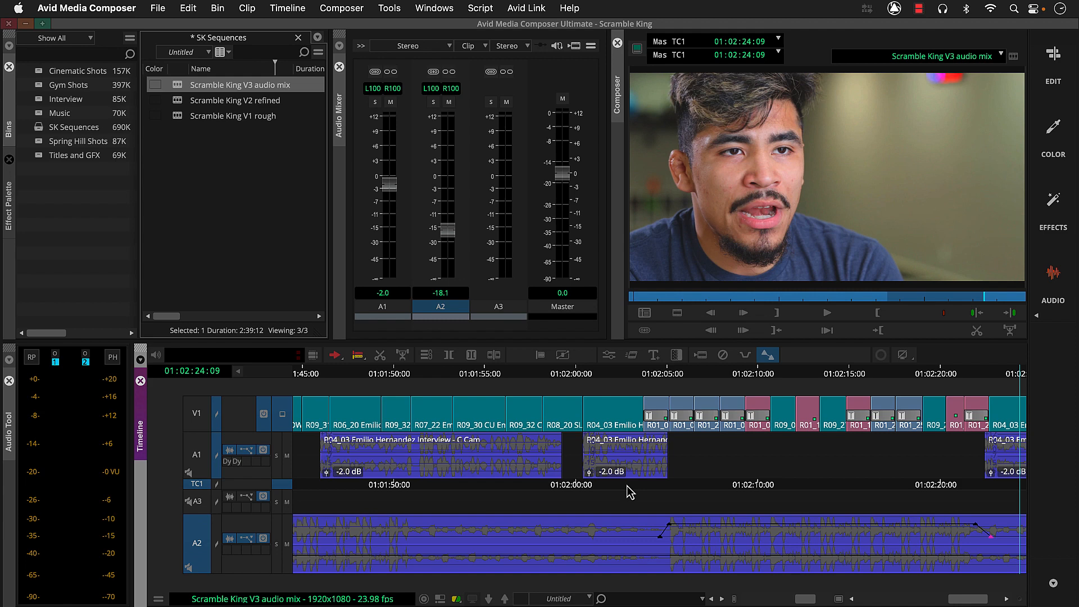
# - Mark an OUT at 01:02:35:23 after the final dialogue clip and an IN at 01:00:14:08 before the second dialogue clip
pyautogui.press('super+slash')
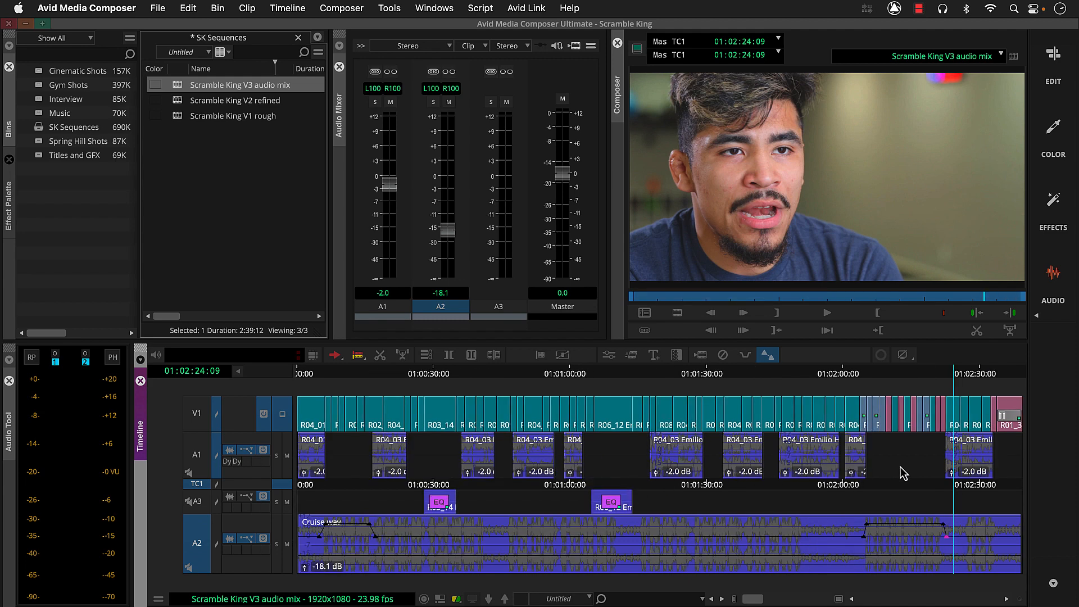
pyautogui.click(1007, 467)
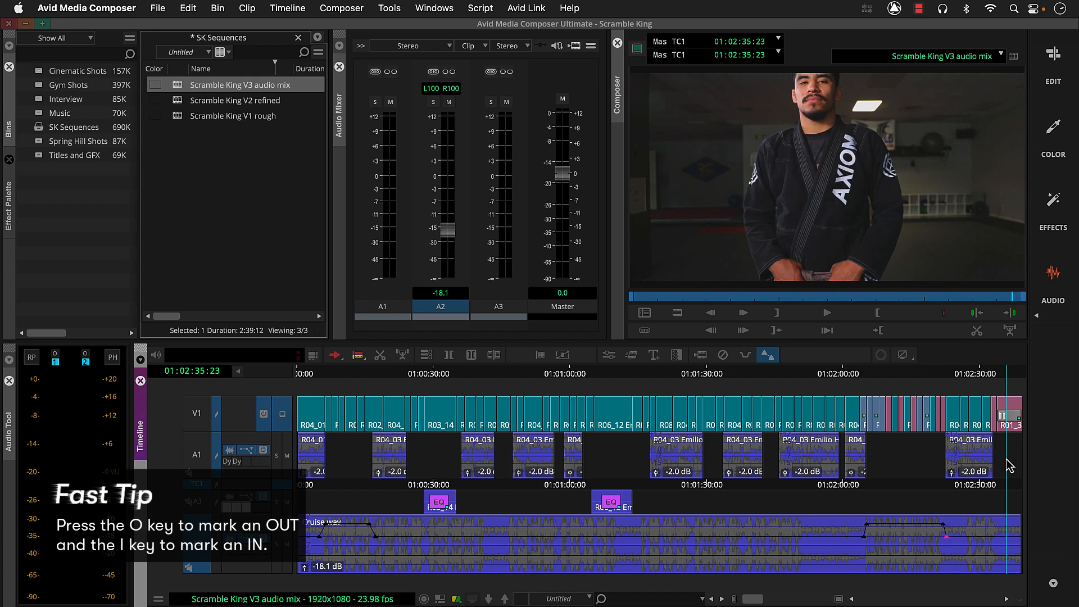
pyautogui.press('i')
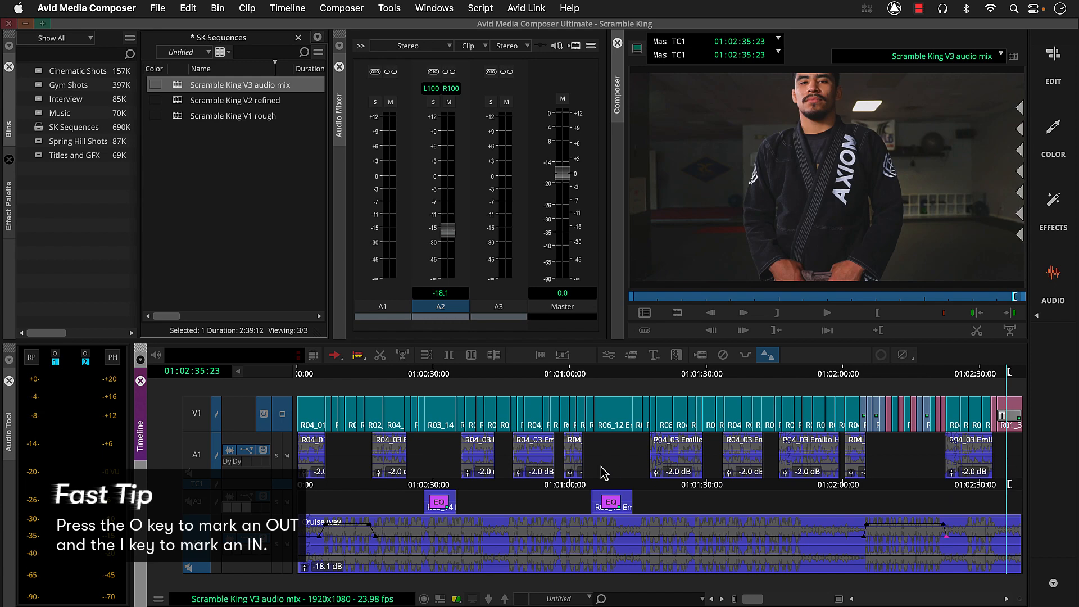
pyautogui.click(362, 465)
pyautogui.press('o')
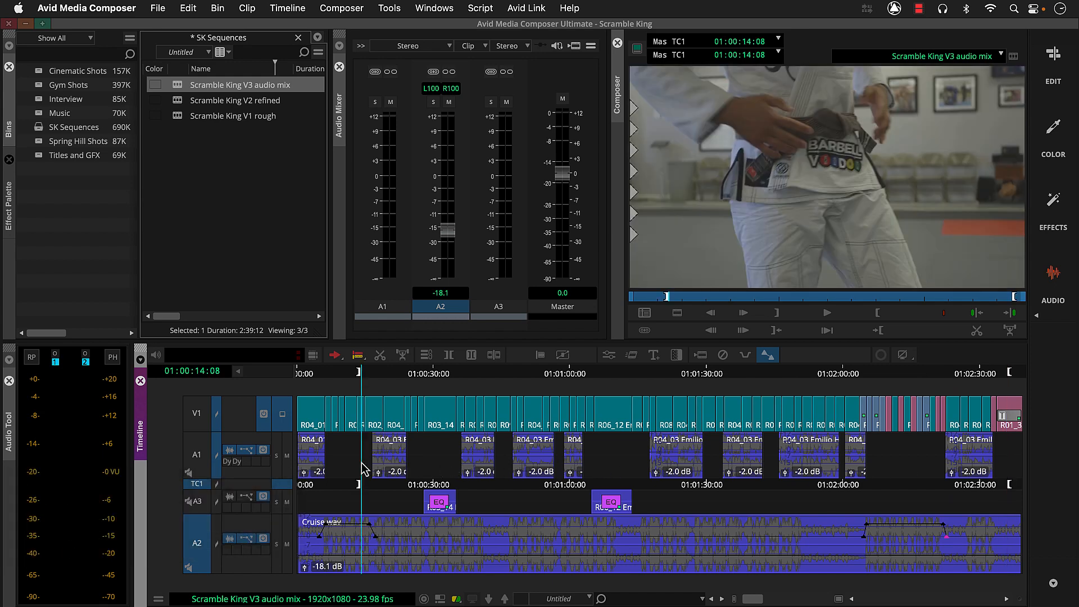
# - Add 2-frame dissolves centered on the cuts to all transitions from IN to OUT, on tracks A1 and A3 only, leaving A2 deselected
pyautogui.click(205, 461)
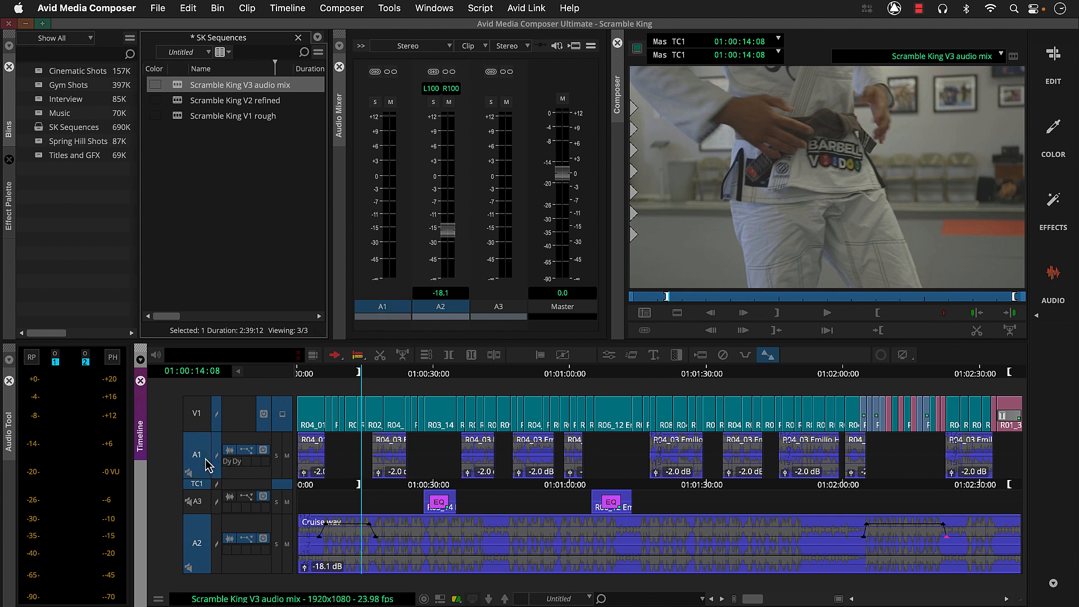
pyautogui.click(205, 501)
pyautogui.click(207, 529)
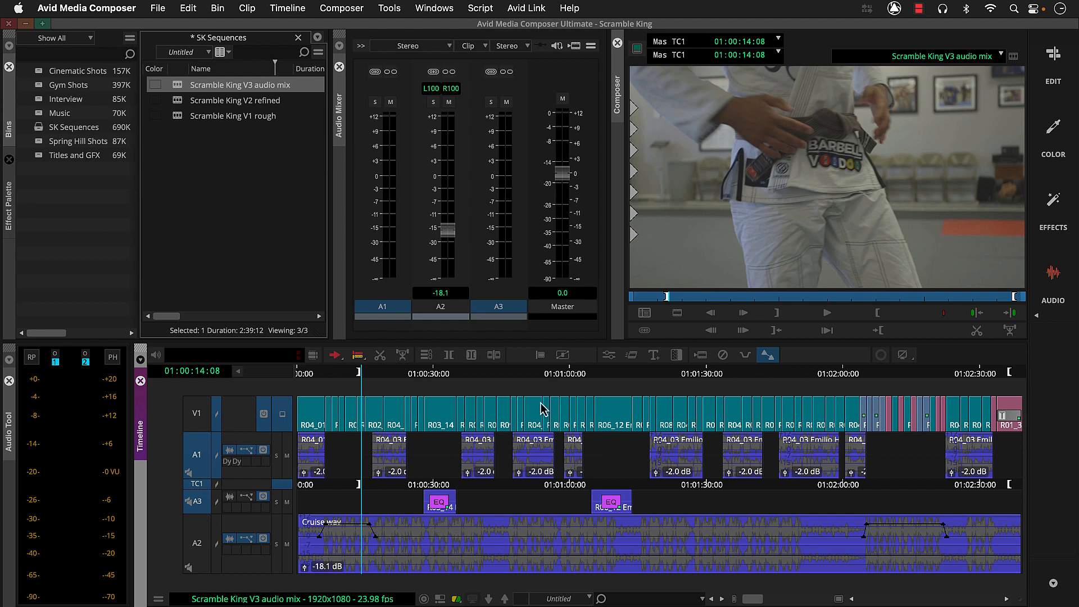
pyautogui.click(676, 355)
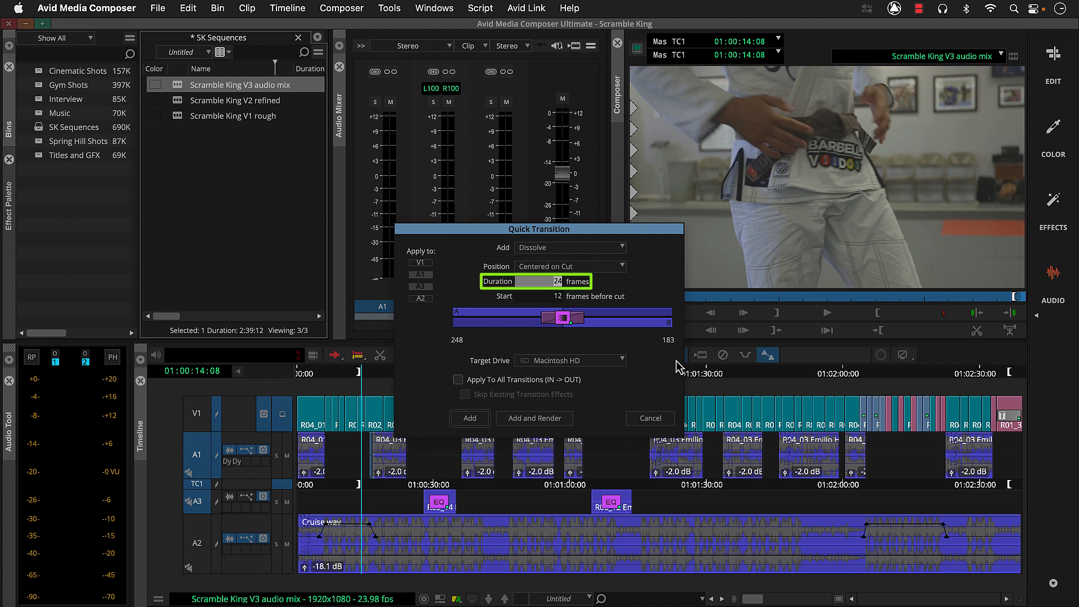
pyautogui.write('2')
pyautogui.click(458, 380)
pyautogui.click(470, 419)
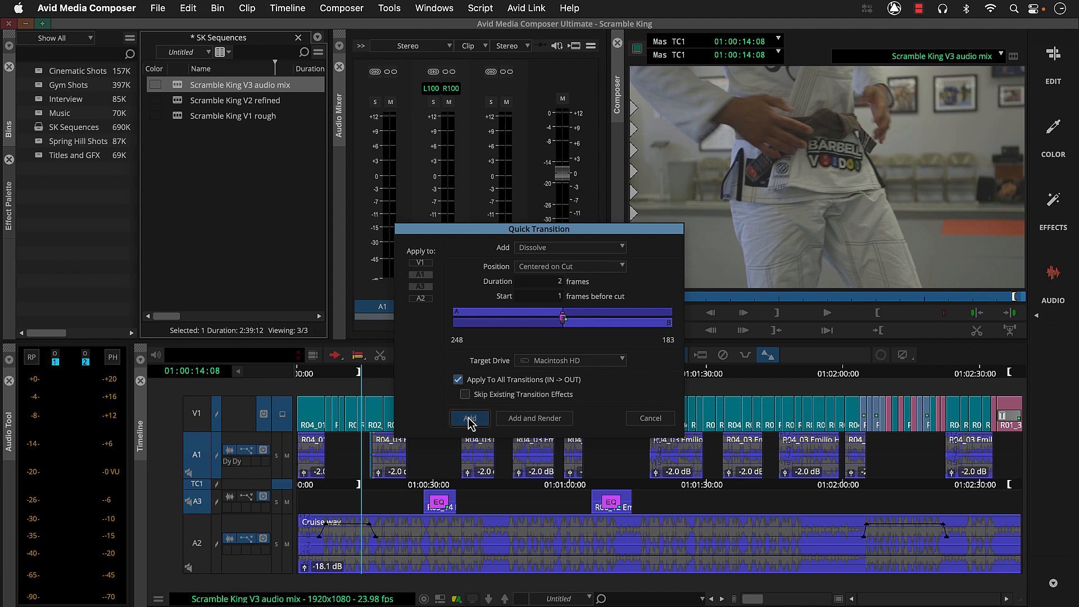